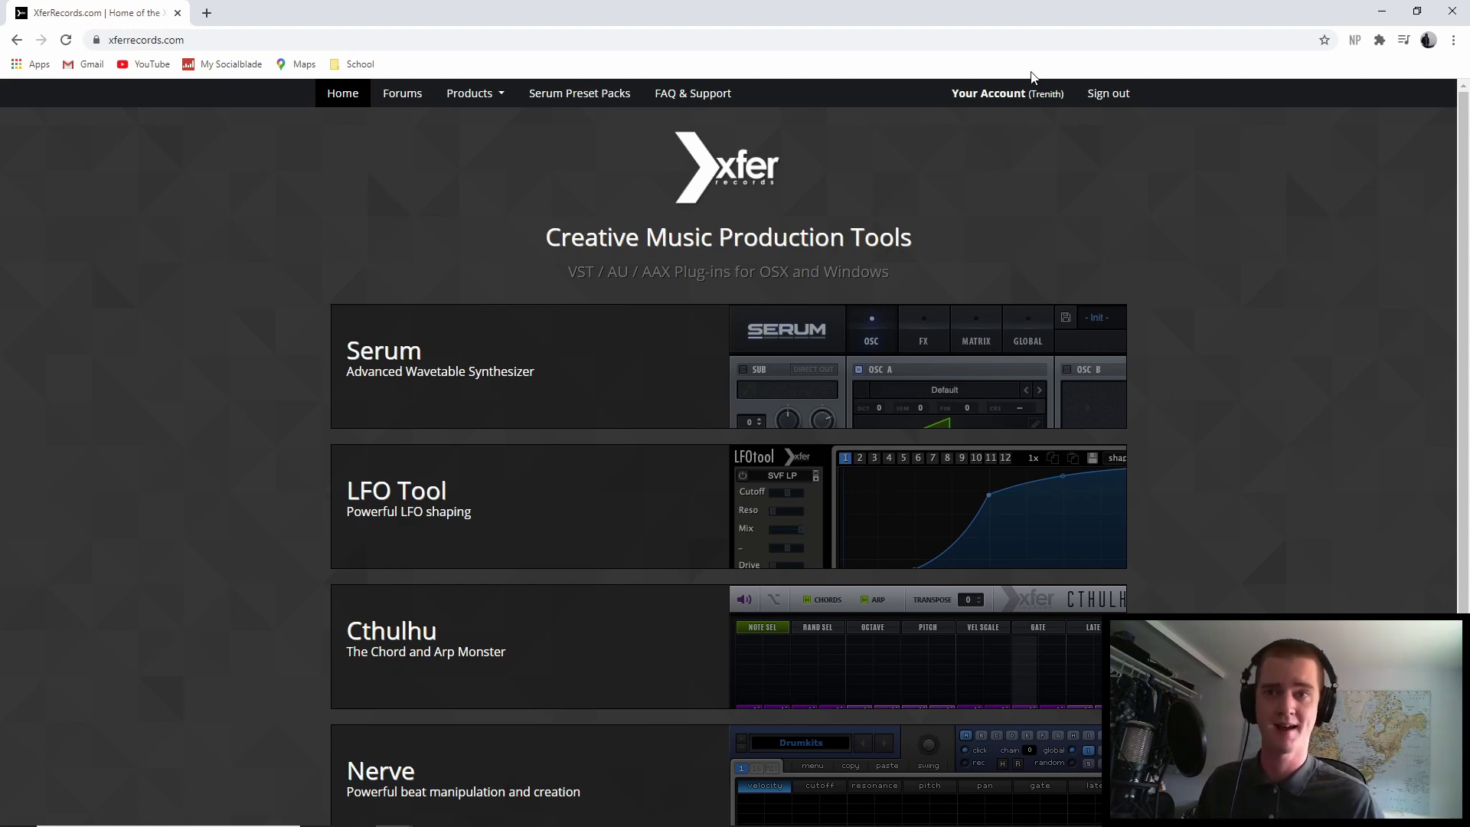
- Go to Serum's download page on the Xfer Records site and scroll to the Fx version installers
left_click(614, 349)
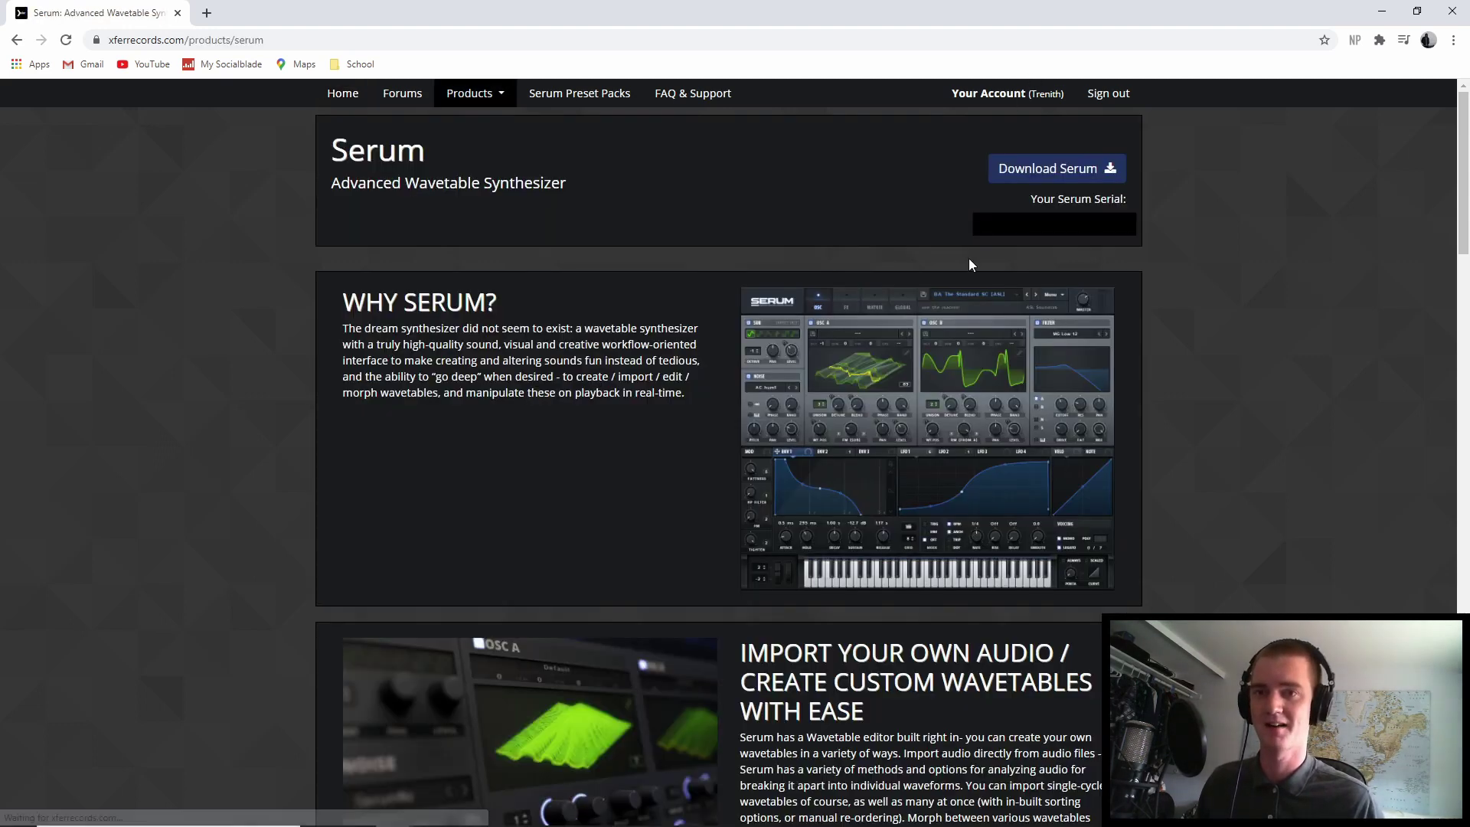
left_click(1101, 168)
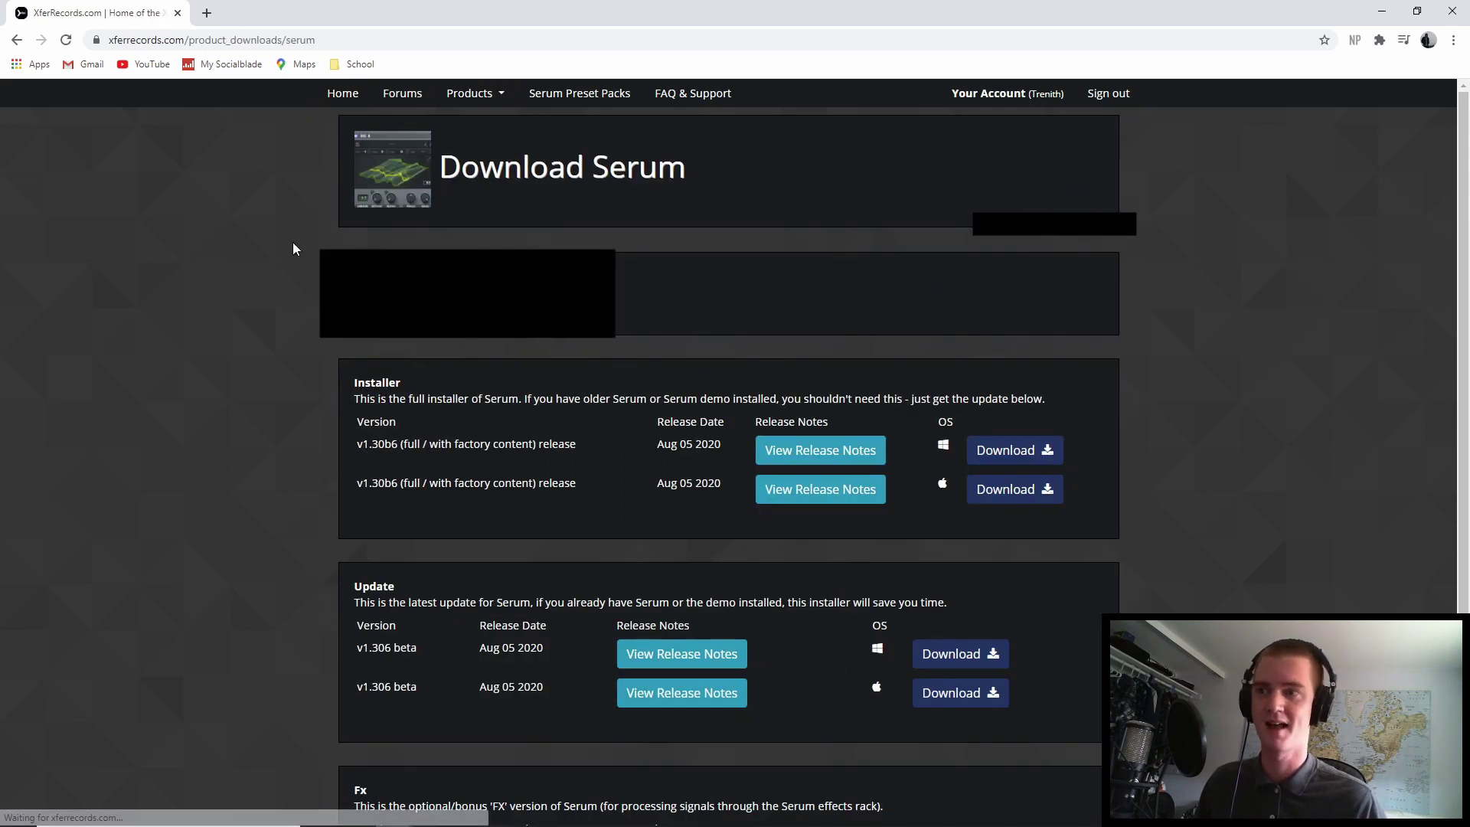
scroll(259, 229, "down", 2)
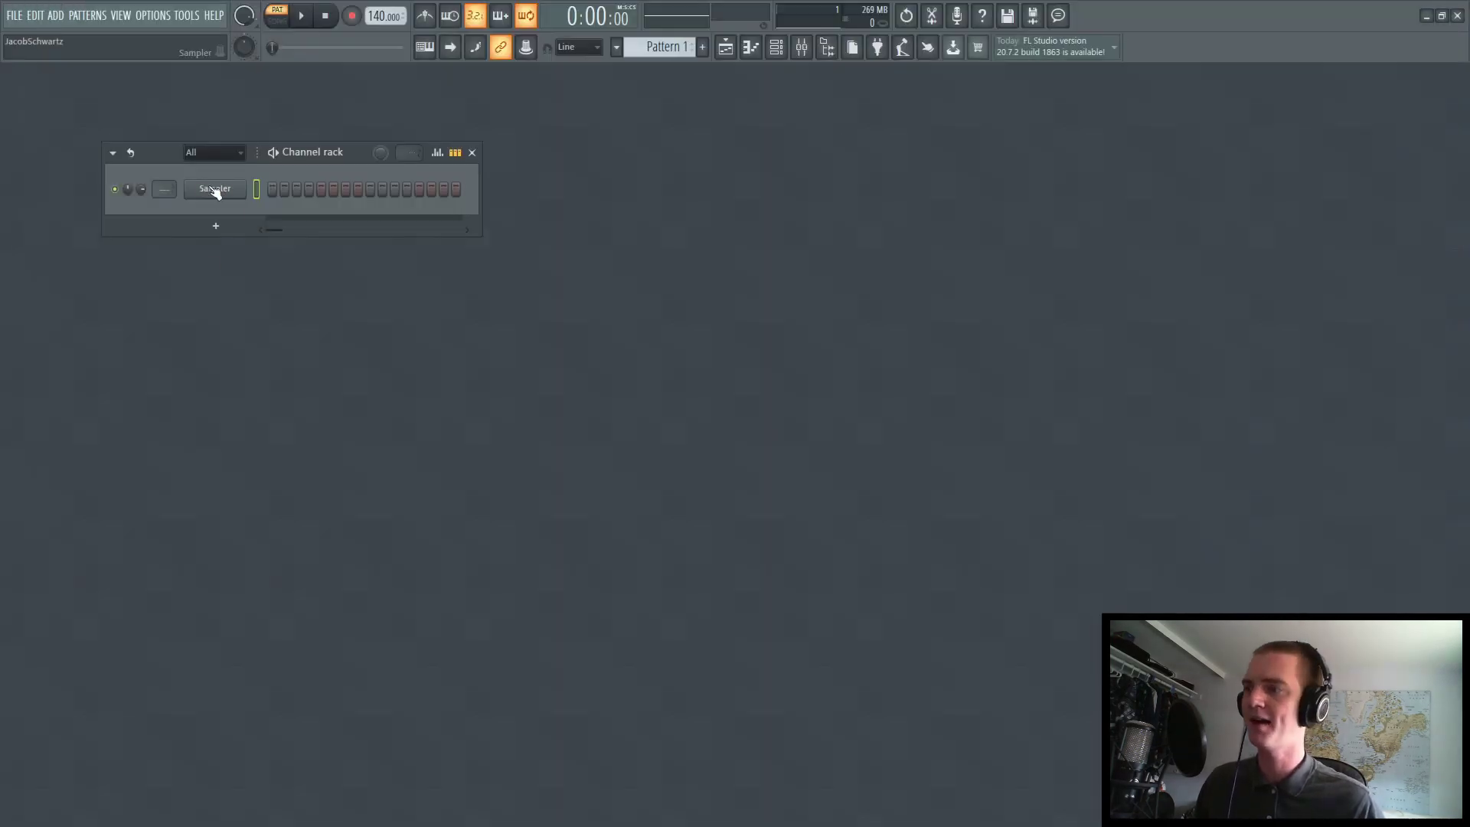
- Replace the Sampler channel with the Massive synth
right_click(215, 188)
mouse_move(292, 322)
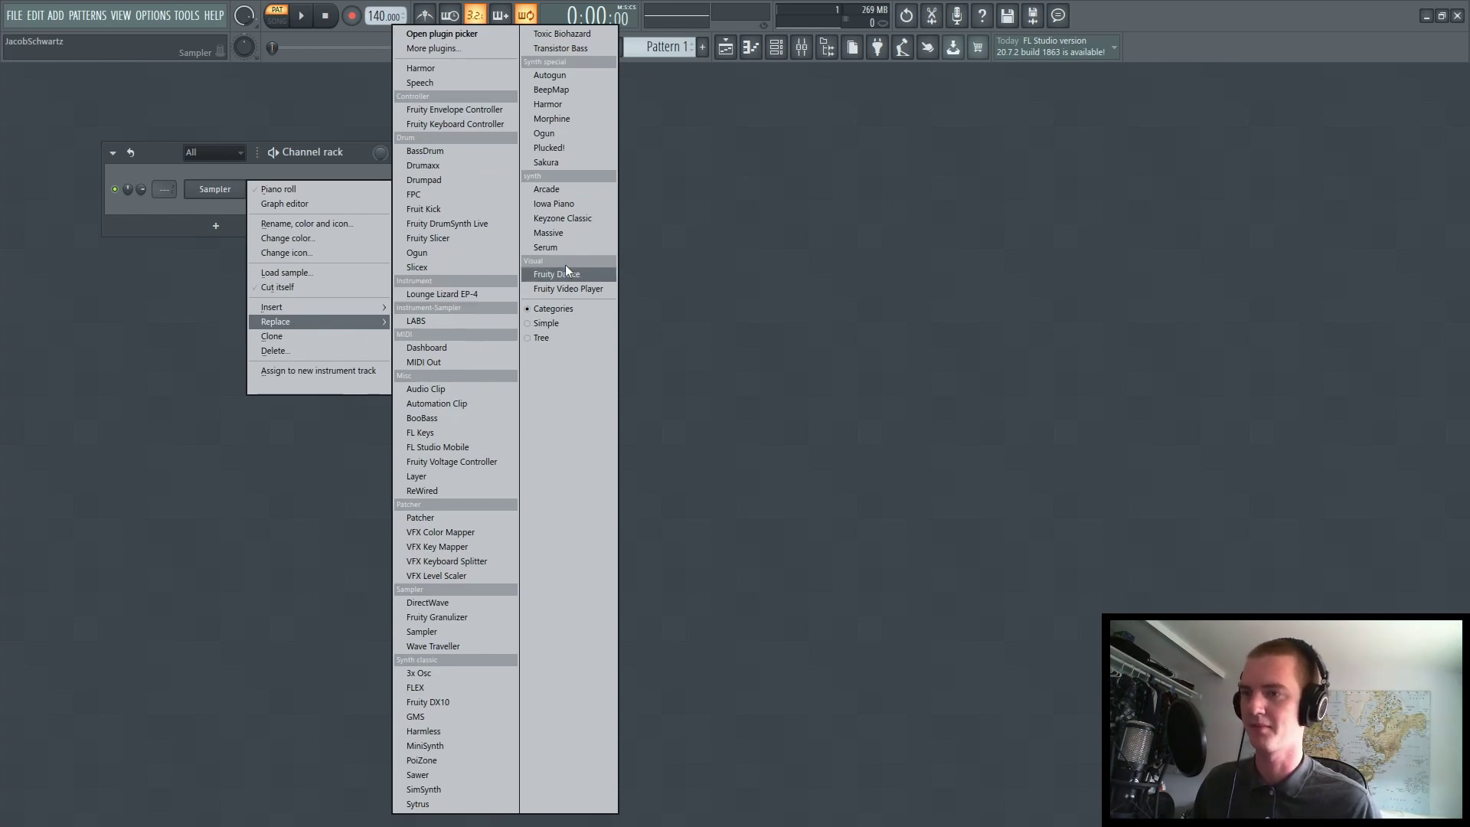
left_click(567, 233)
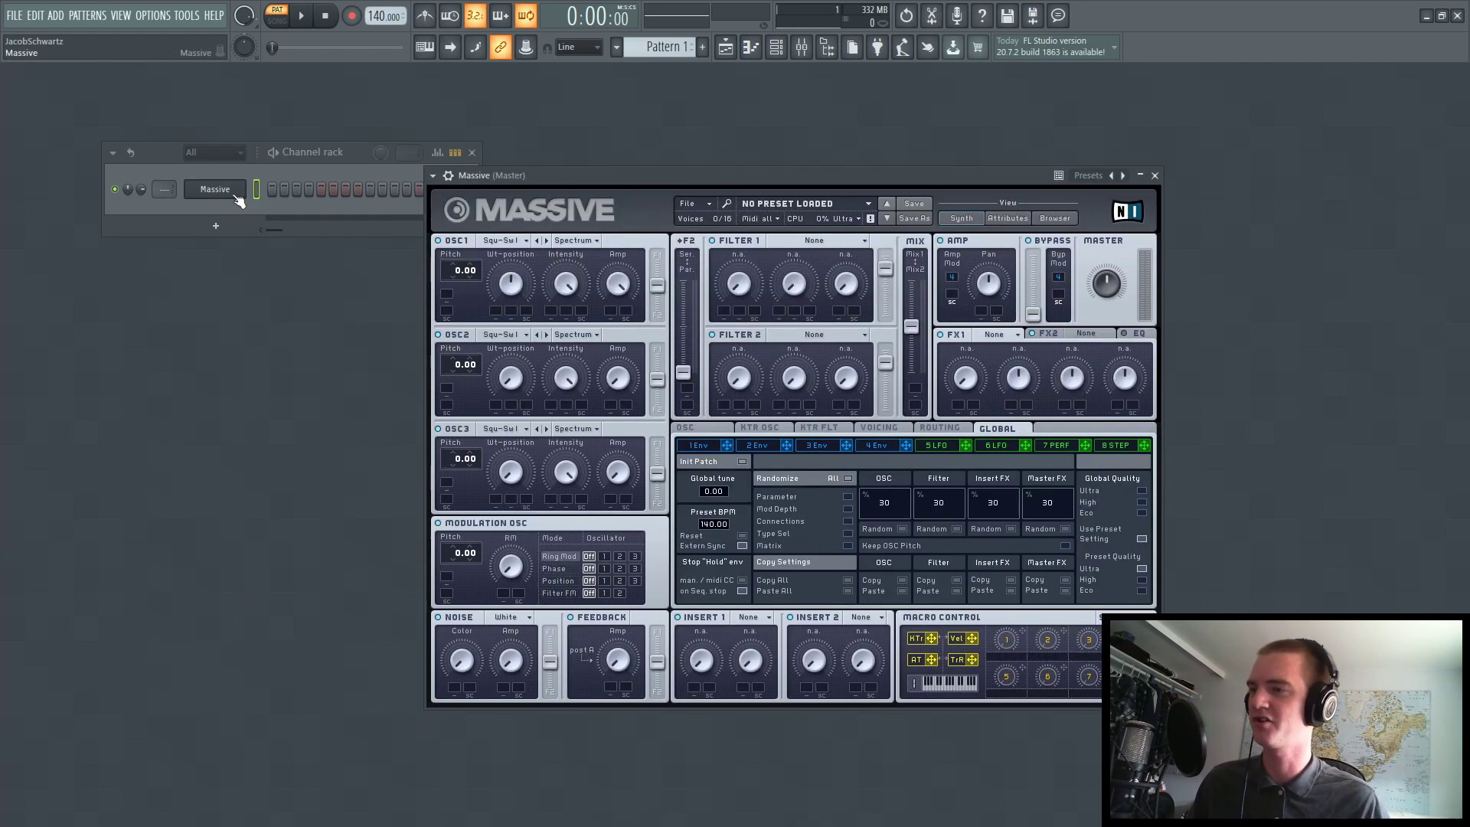
- Draw four C5 notes across bar 1 of Massive's piano roll
right_click(239, 198)
left_click(285, 188)
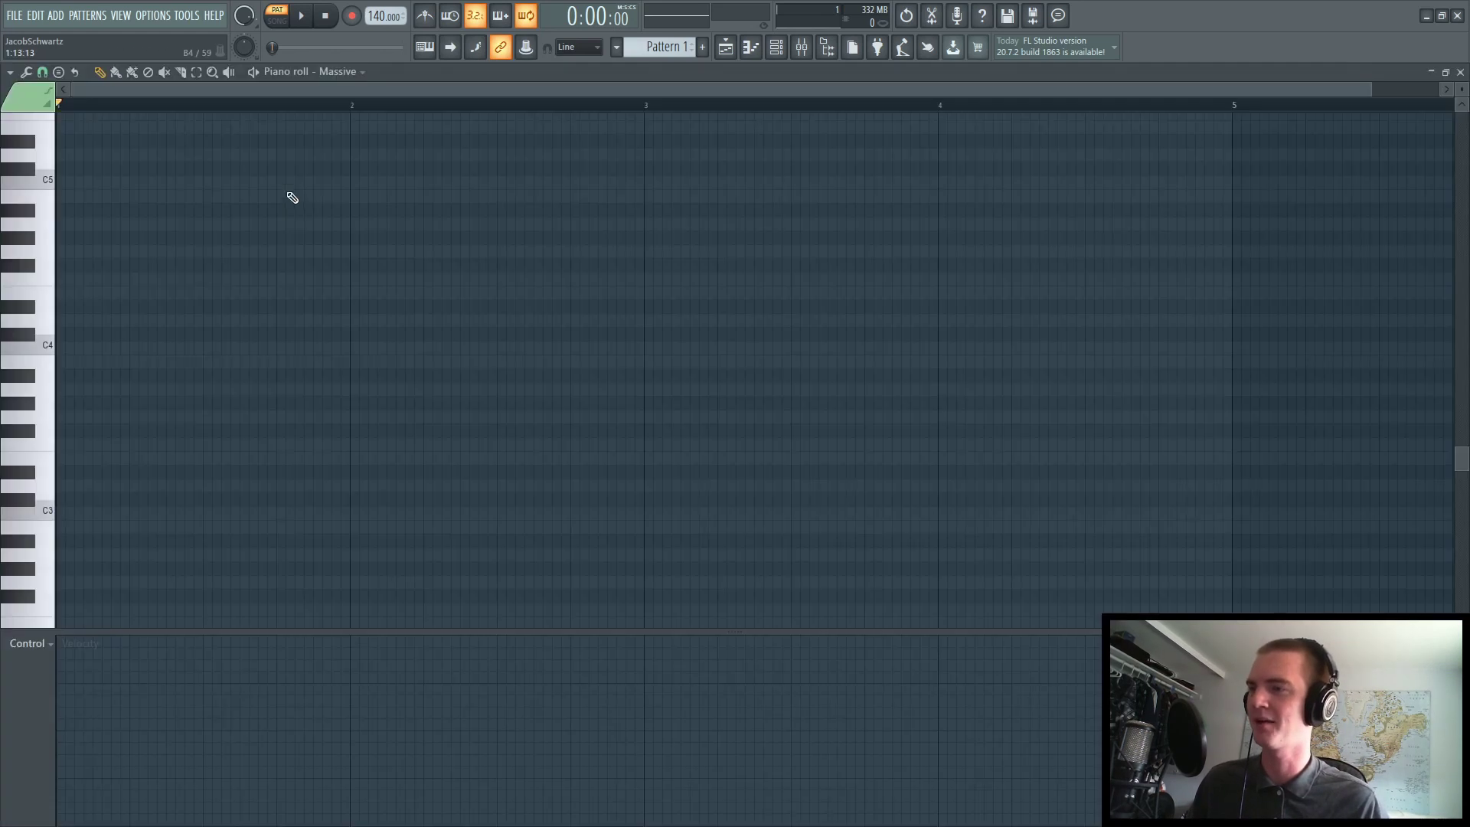
left_click(107, 182)
left_click(153, 182)
left_click(229, 183)
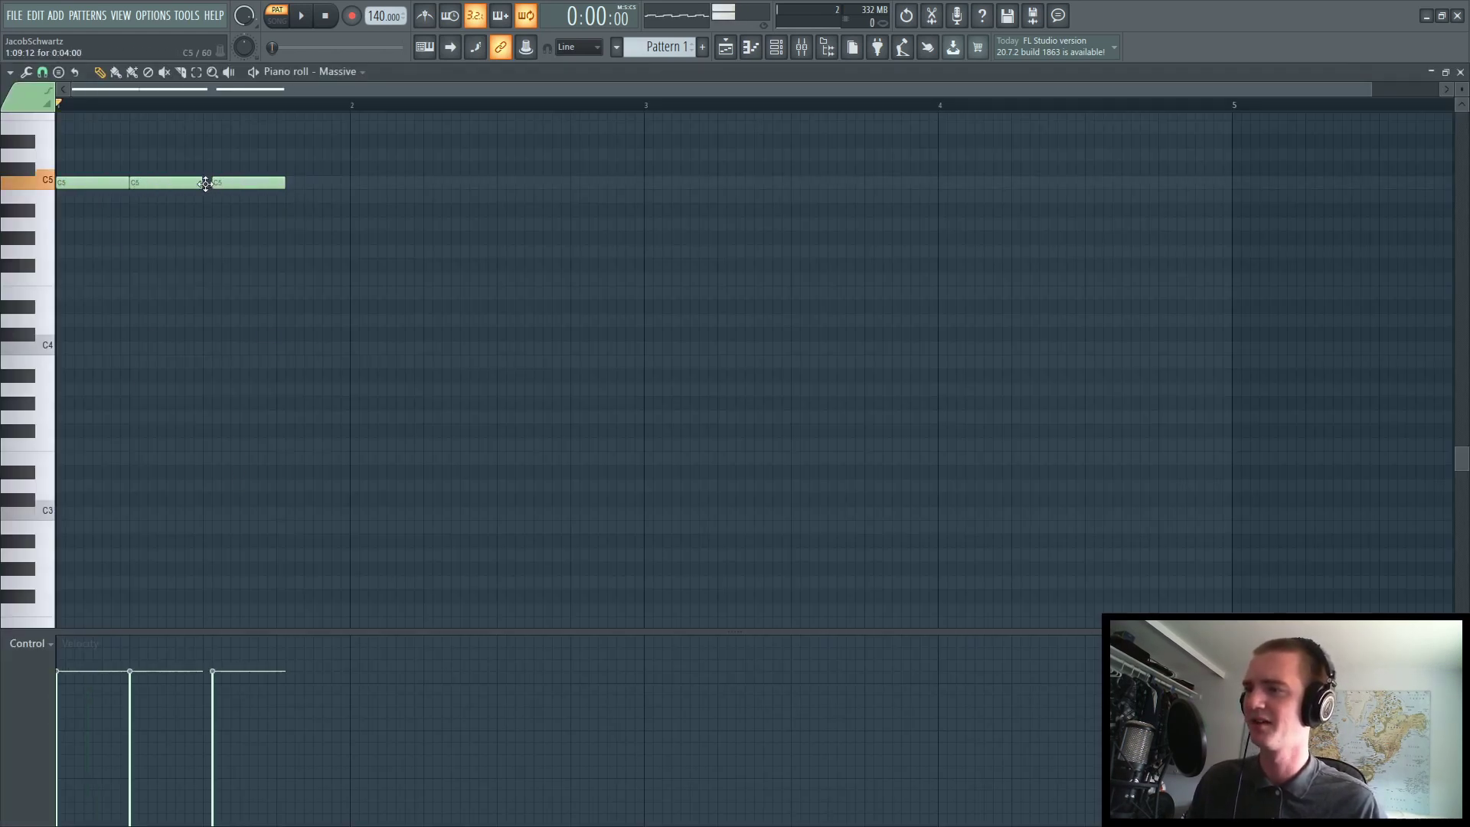
left_click(288, 182)
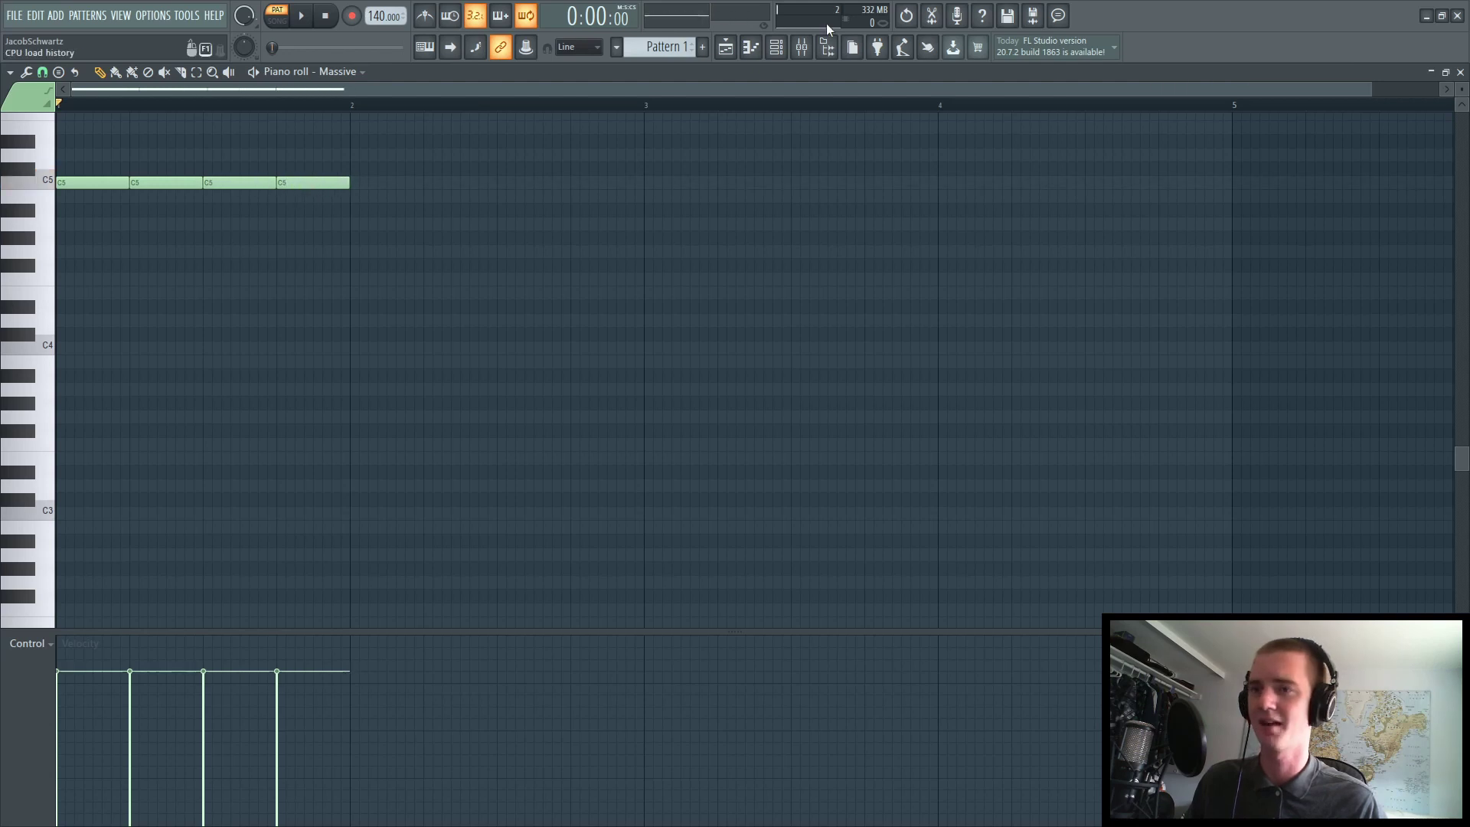
left_click(802, 47)
- Load SerumFX into the first effect slot of mixer insert 1
left_click(777, 49)
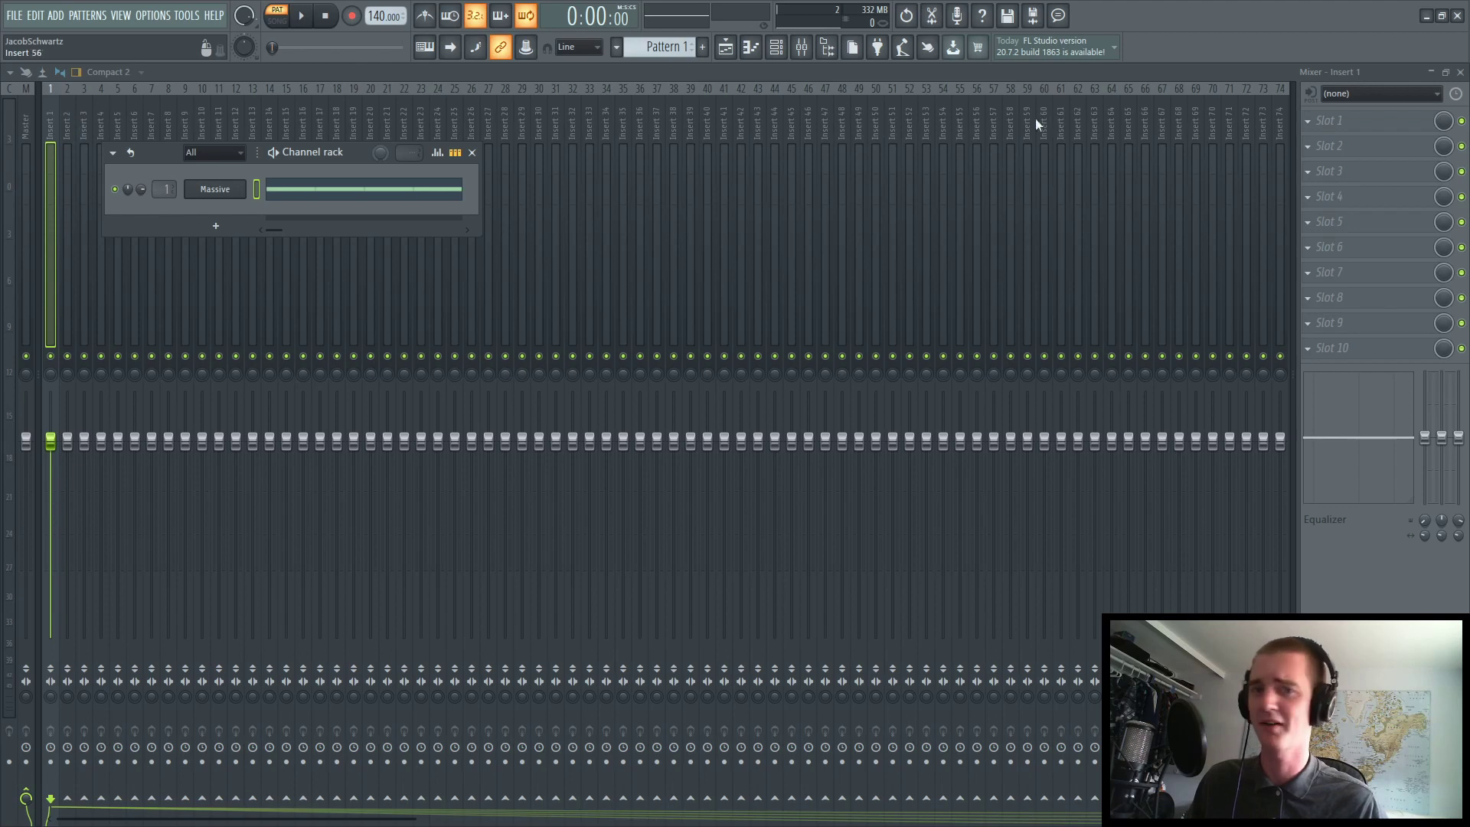
left_click(1319, 120)
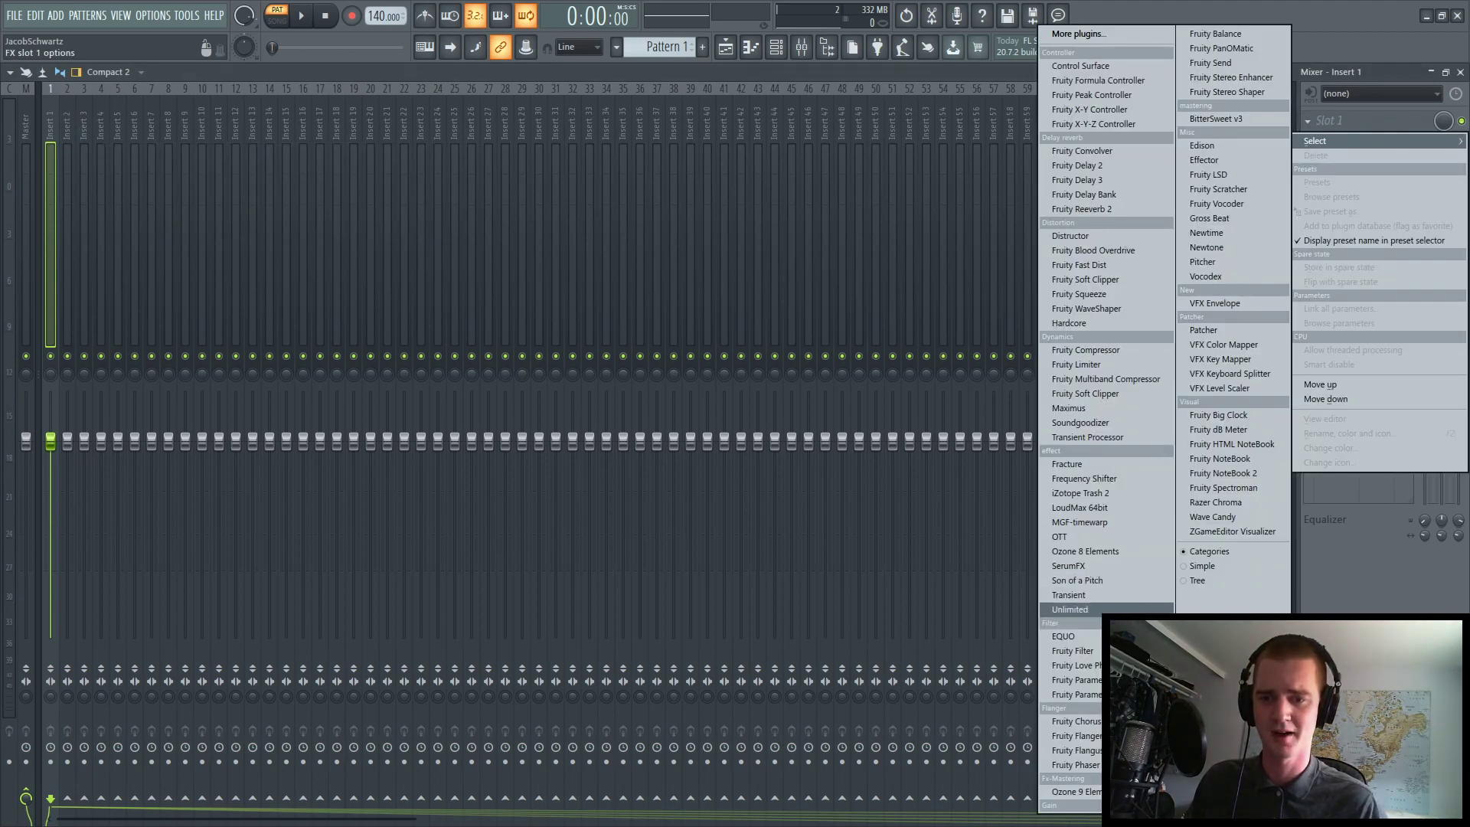
left_click(1084, 567)
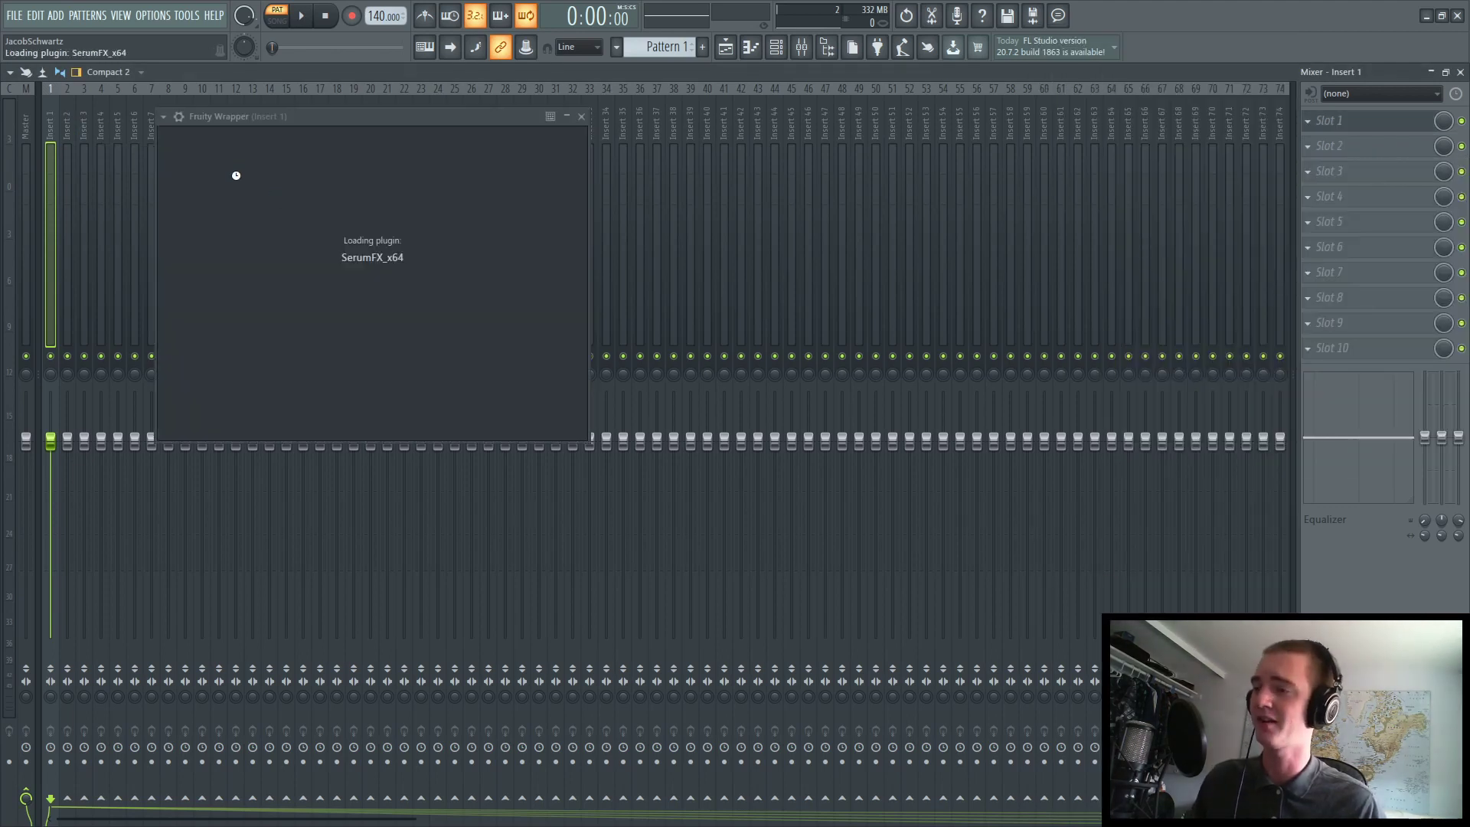
- Close the mixer and the Massive window, and bring up Serum's oscillator page
left_click(1461, 72)
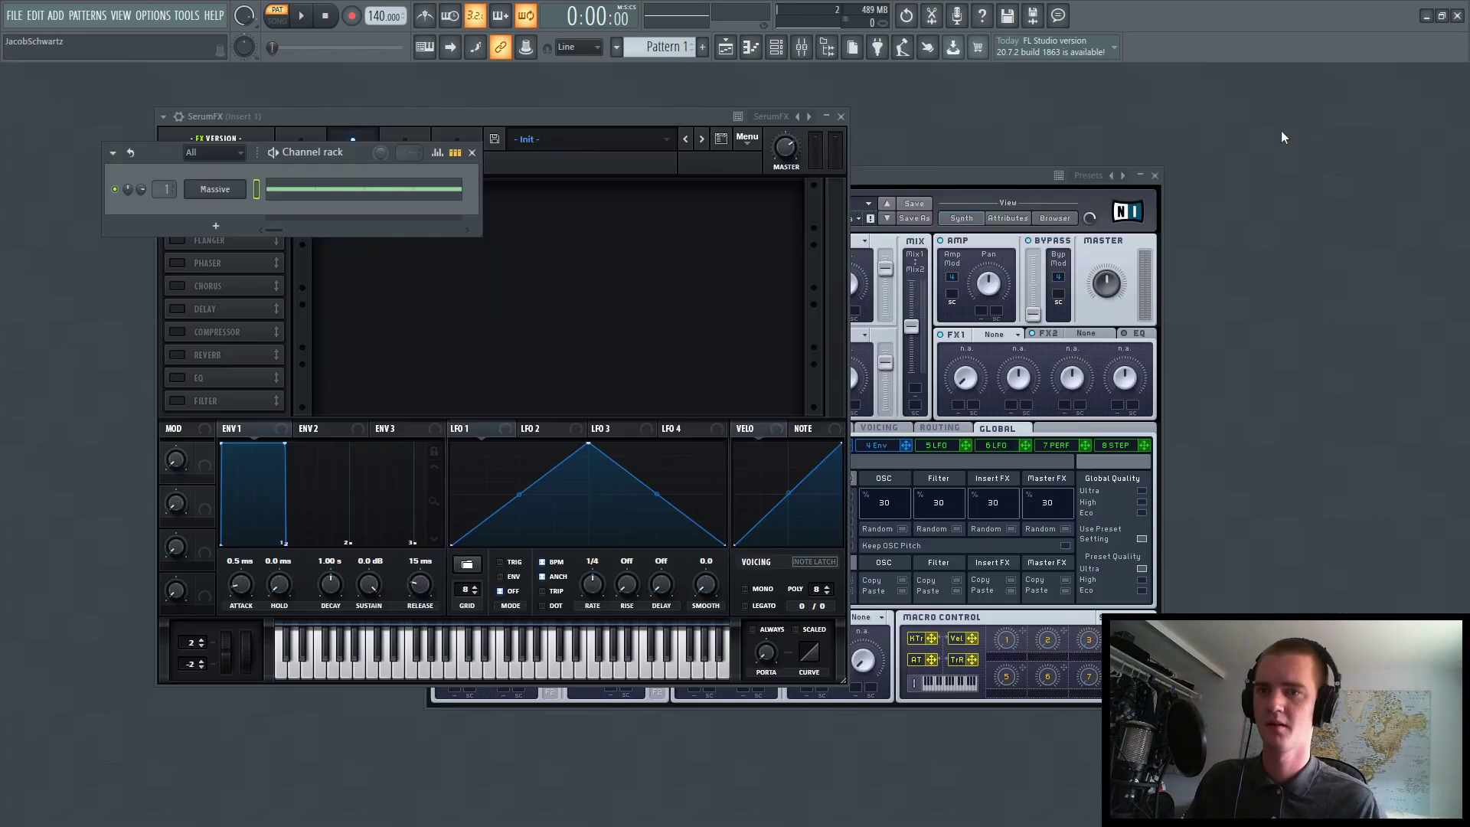
left_click(1154, 173)
left_click(1154, 174)
left_click(386, 131)
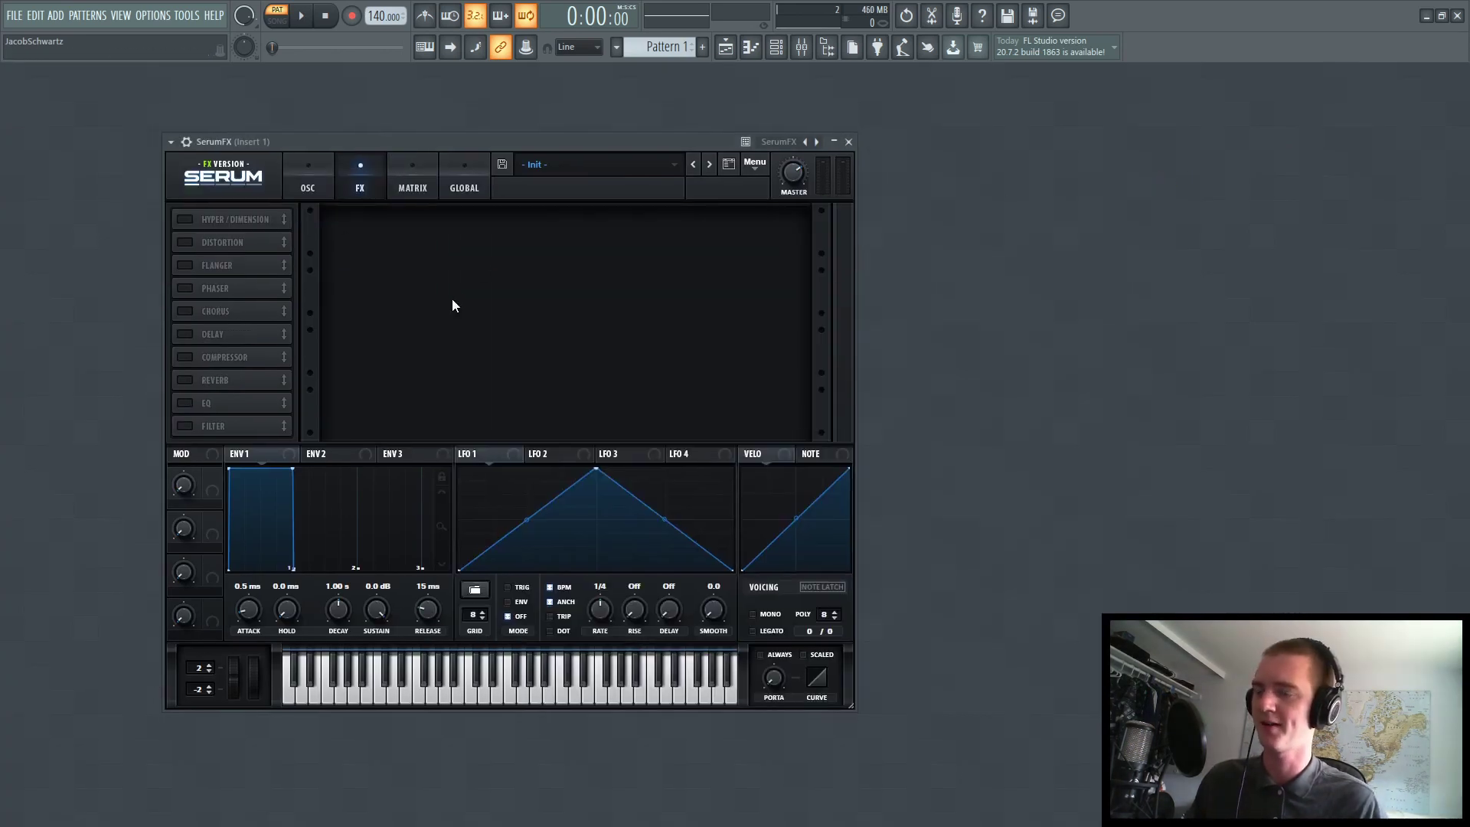
left_click(302, 175)
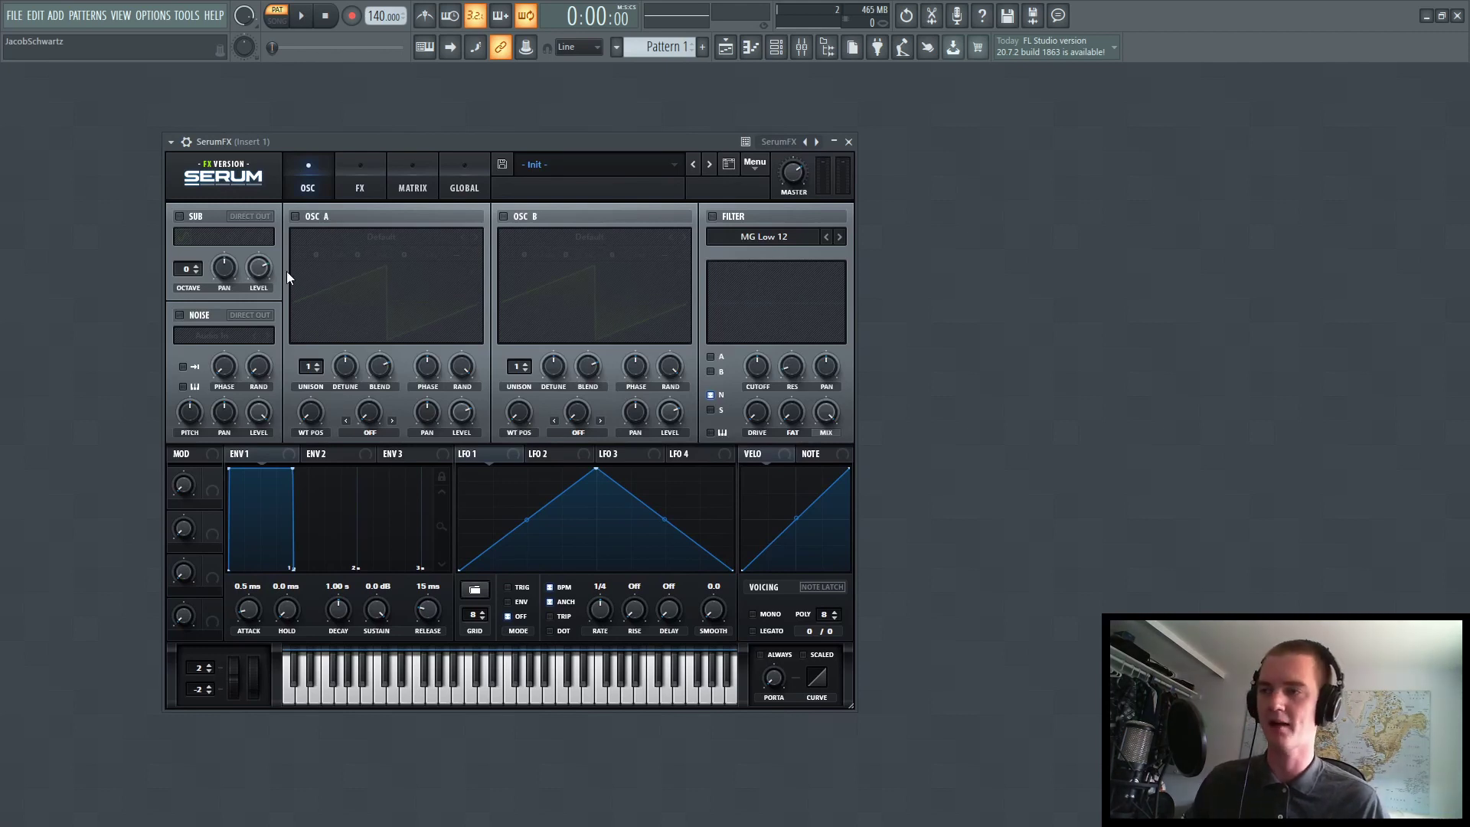
- Enable Serum's FILTER effect, move it to the top of the chain, and assign LFO 1 to its cutoff
left_click(343, 189)
left_click(185, 426)
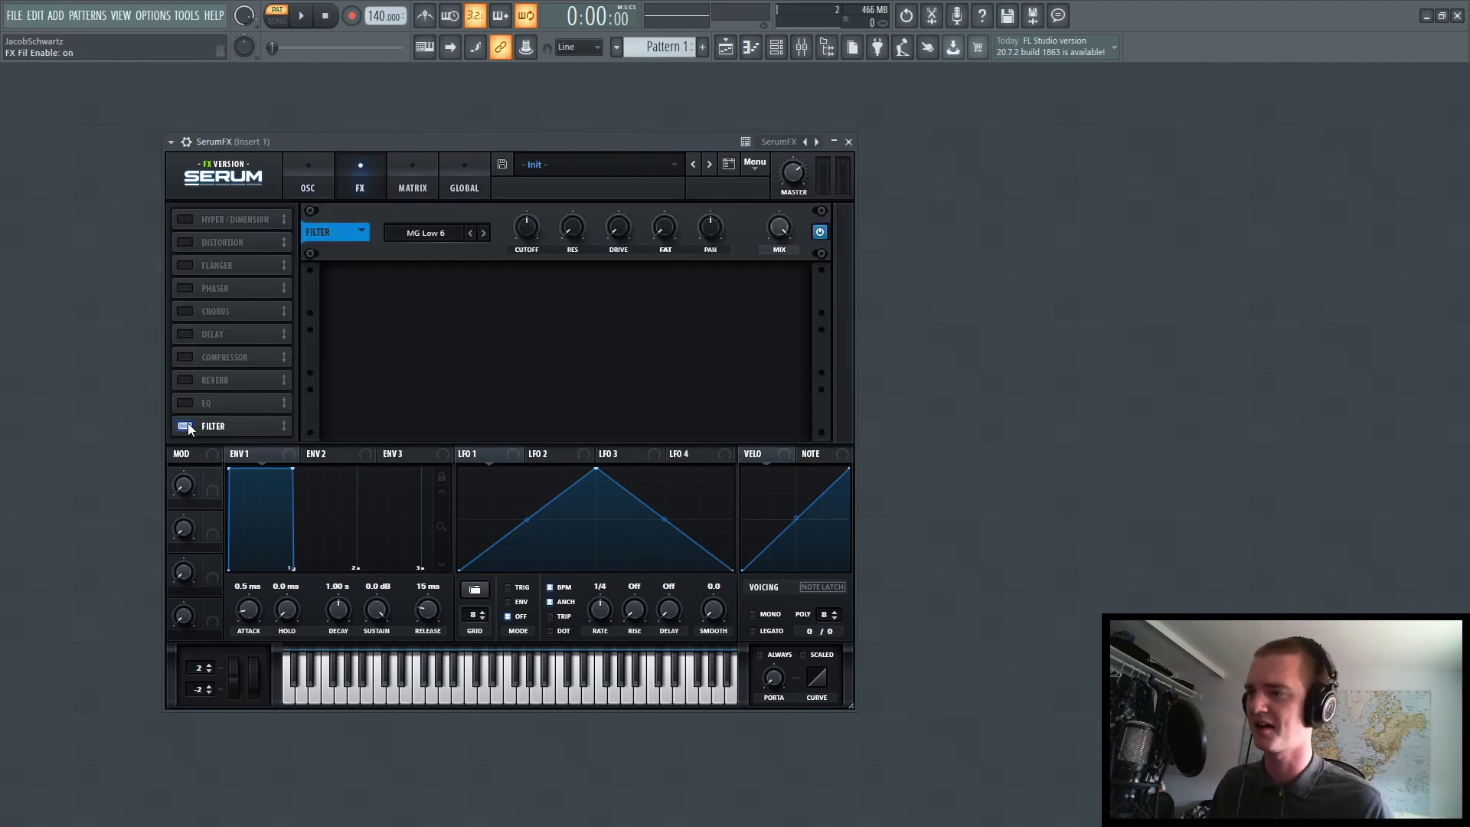
left_click_drag(187, 423, 251, 224)
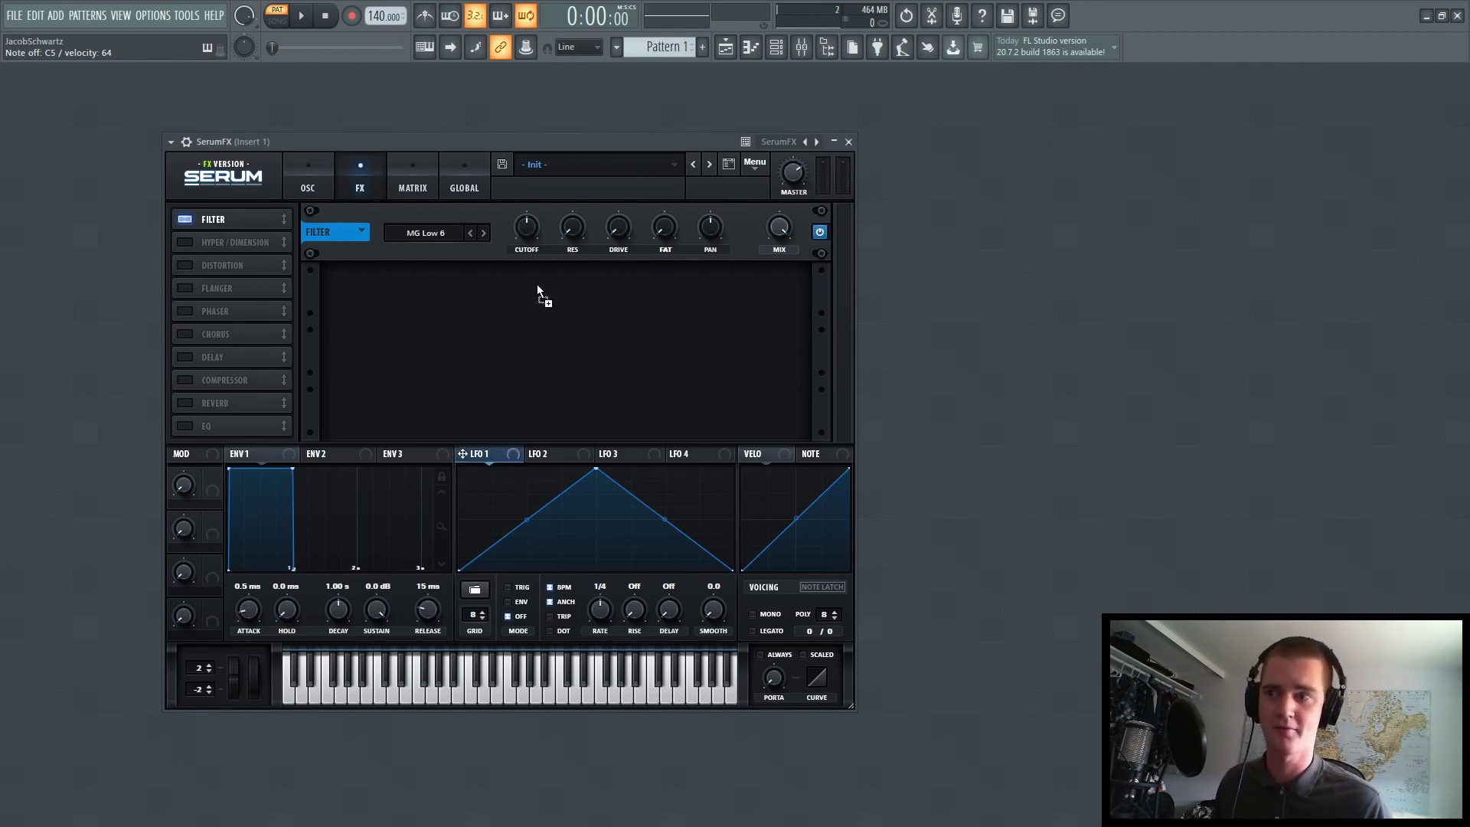
left_click_drag(524, 231, 525, 232)
right_click(526, 230)
left_click(604, 380)
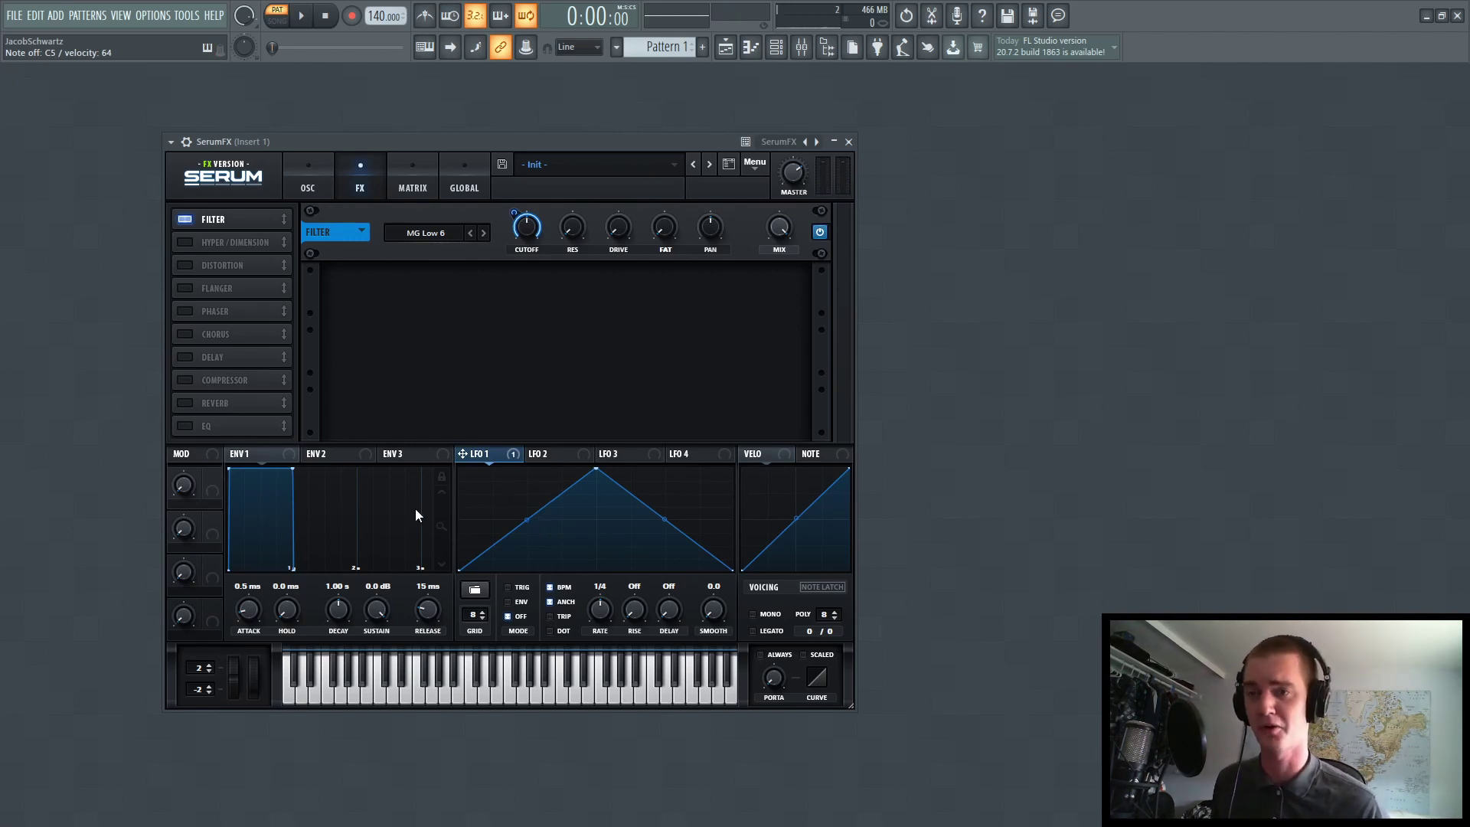
- Audition oscillator A with a C5 note, then switch it off again
left_click(326, 184)
left_click(317, 216)
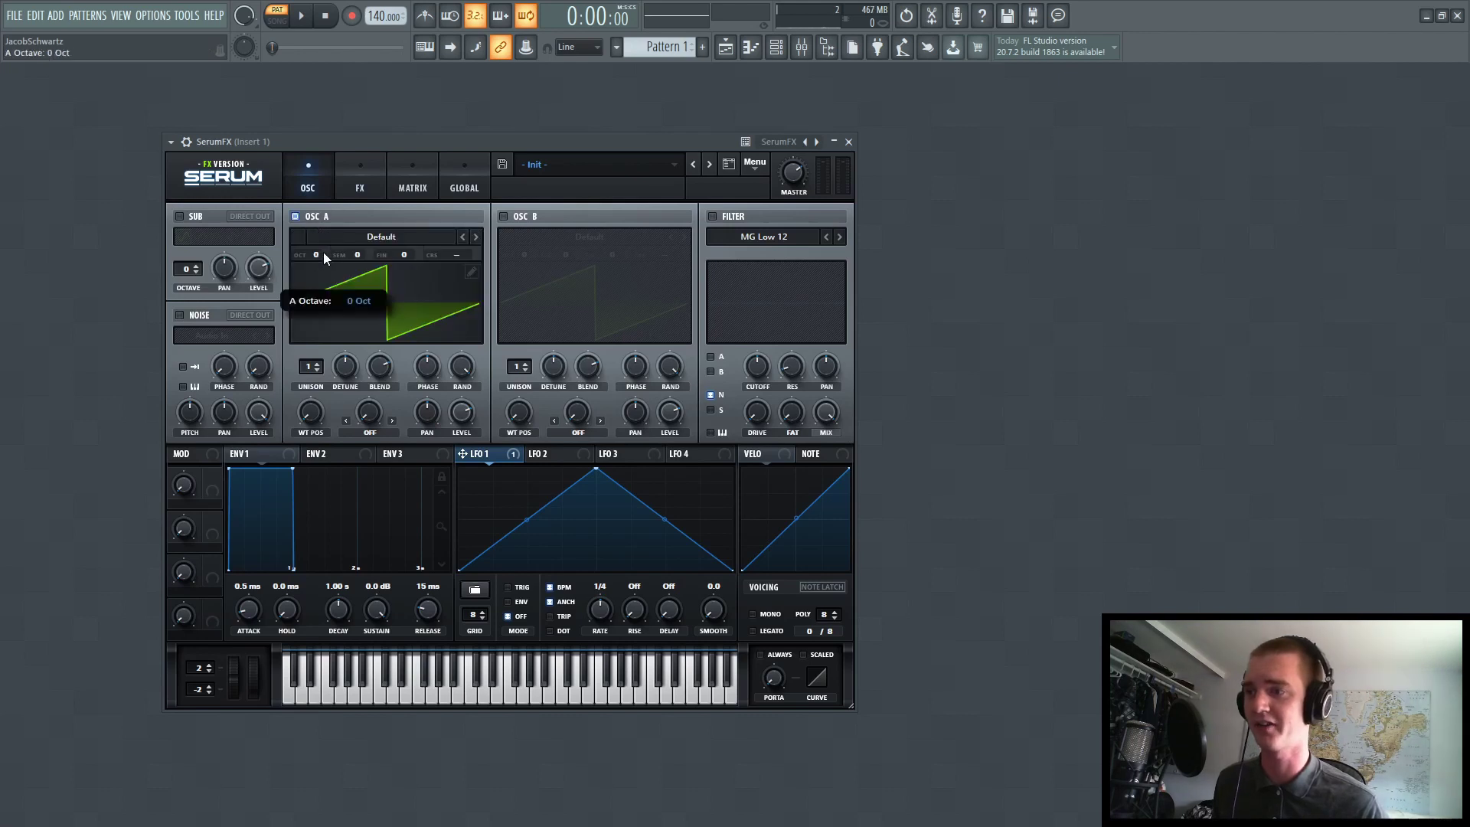
key("z")
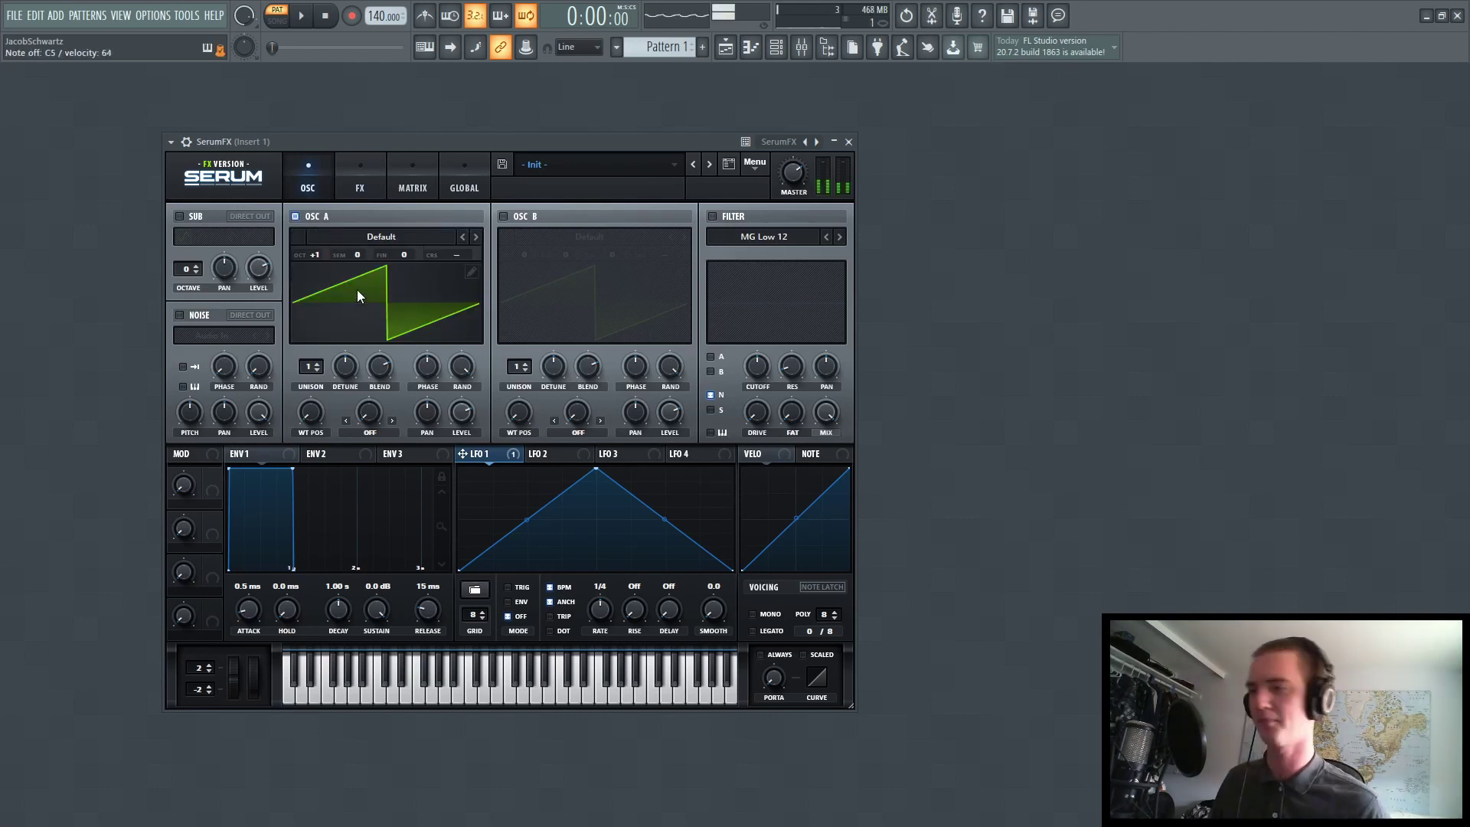
left_click(295, 216)
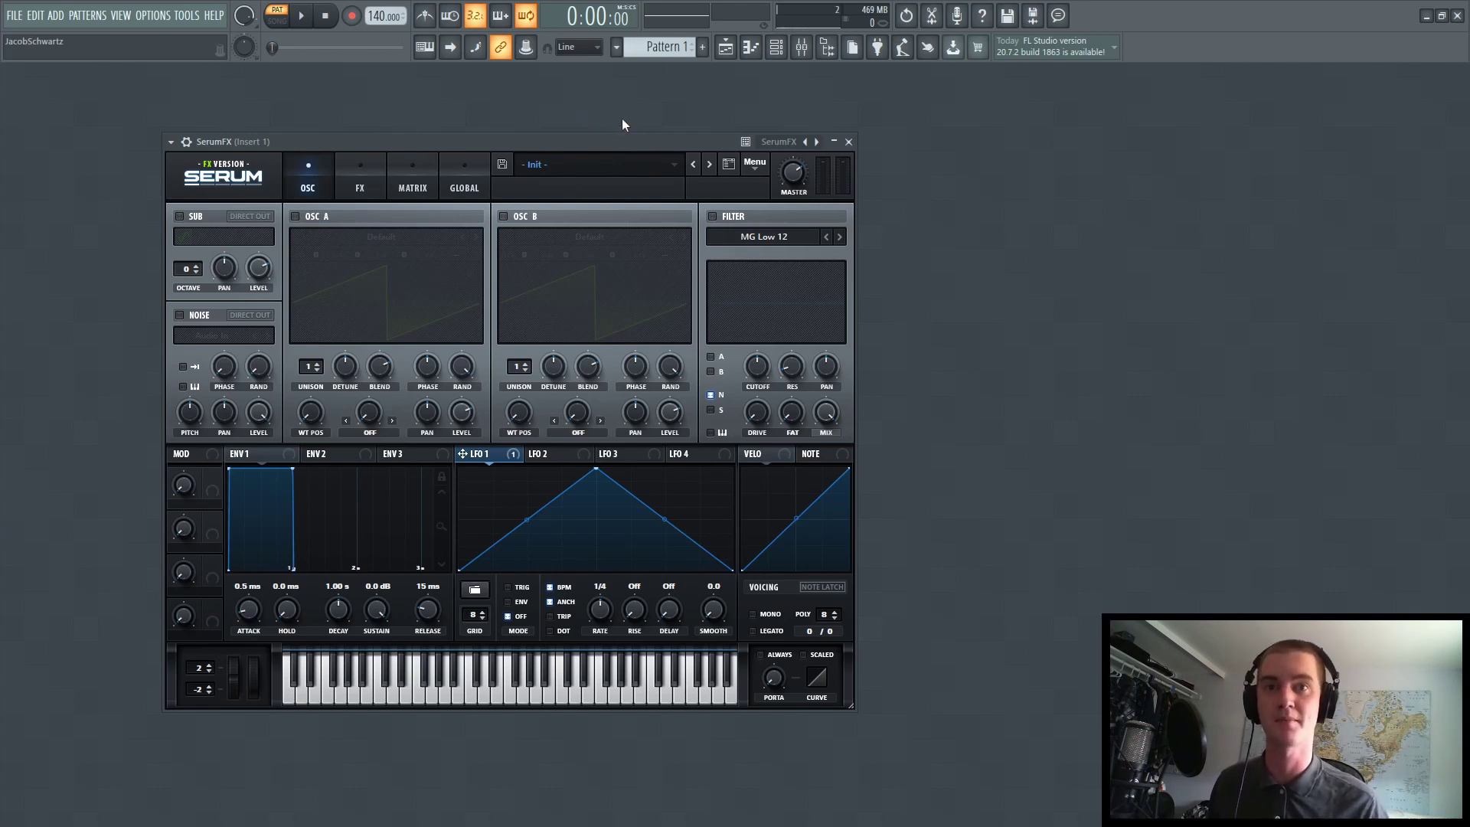
- Add a MIDI Out channel, set its port to 1, and move its window to the right
left_click(776, 47)
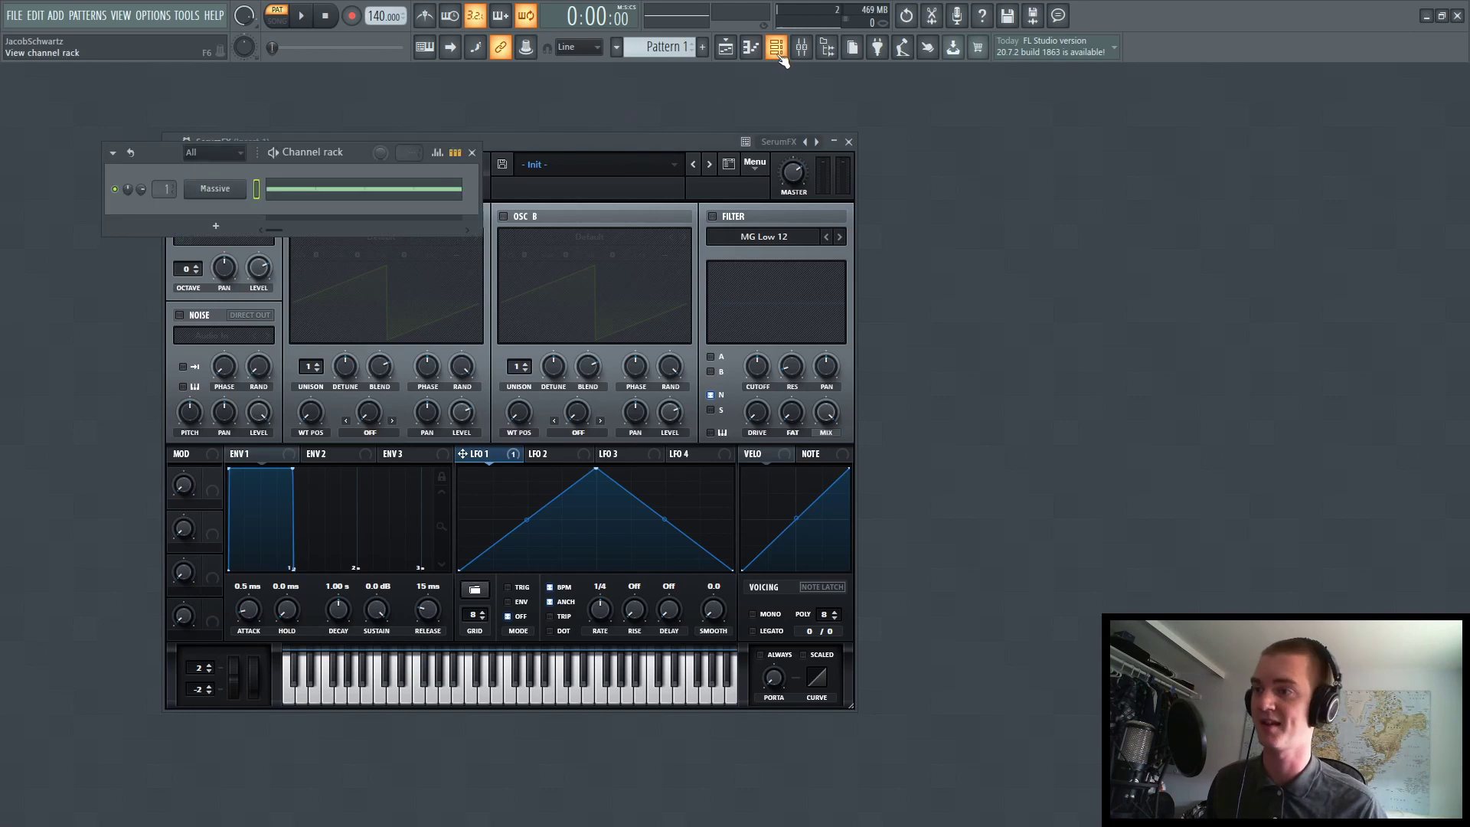
left_click(55, 15)
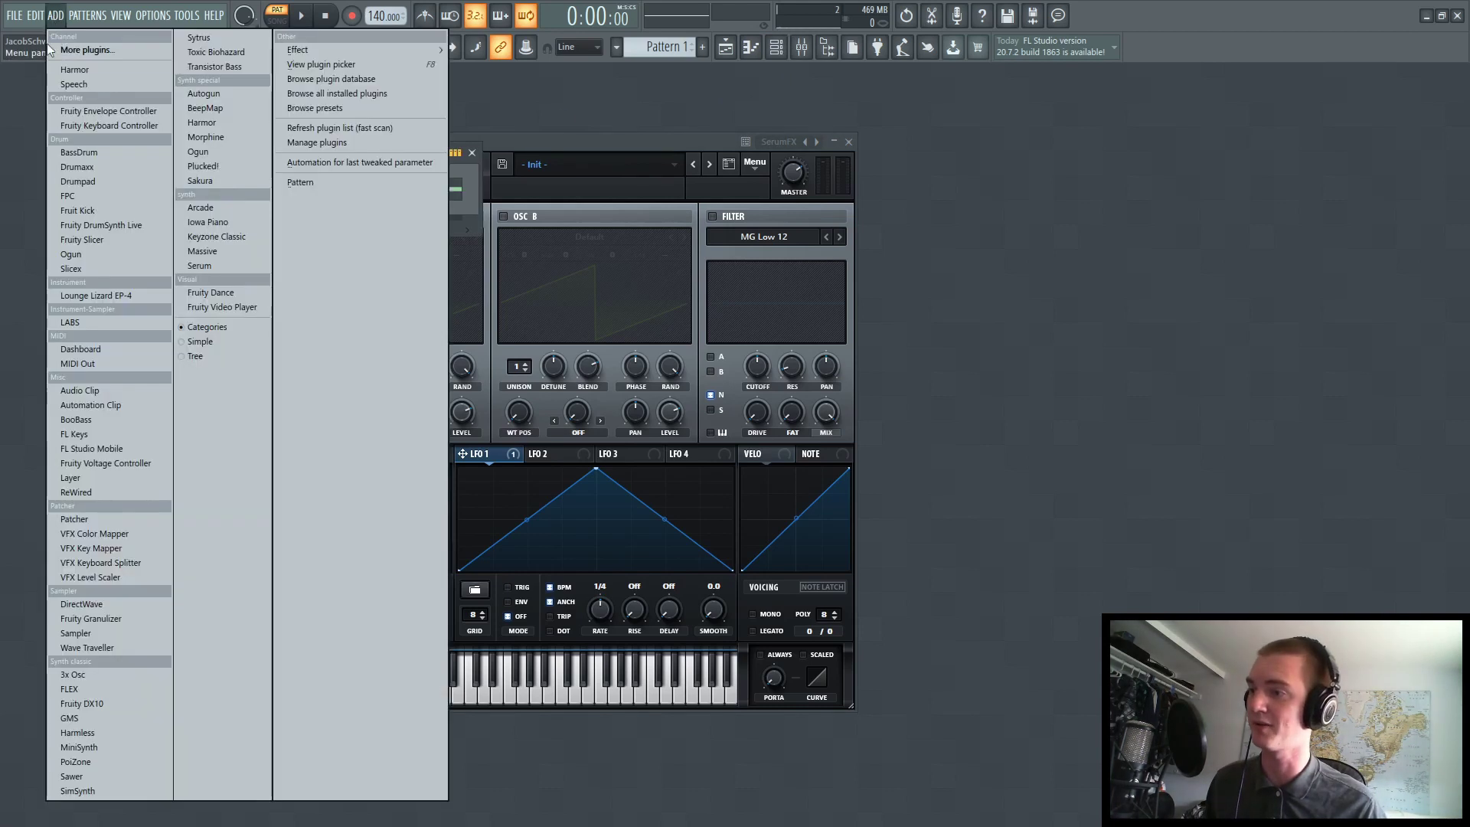
left_click(98, 369)
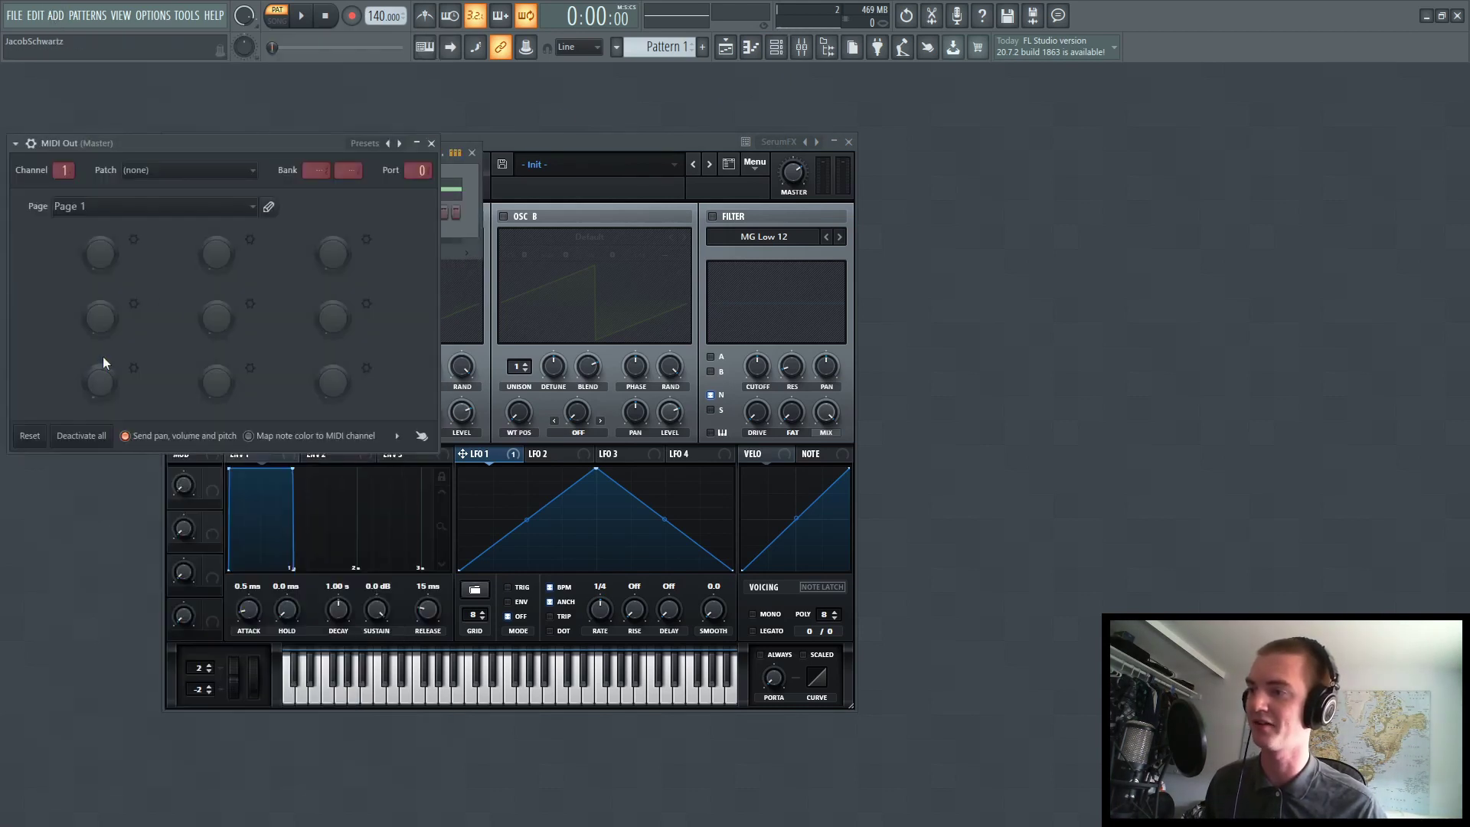
left_click_drag(259, 147, 554, 150)
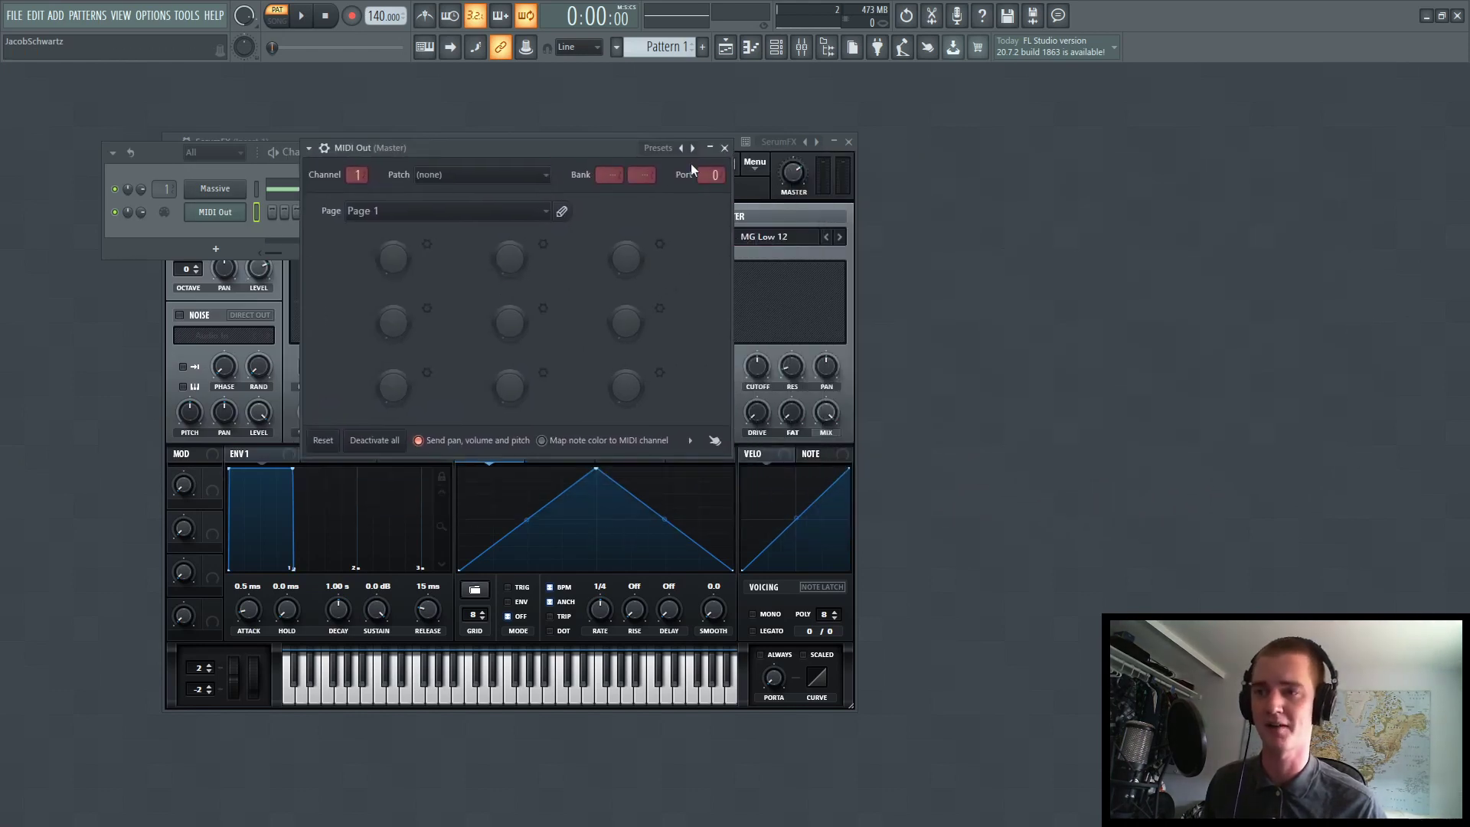
scroll(712, 174, "up", 1)
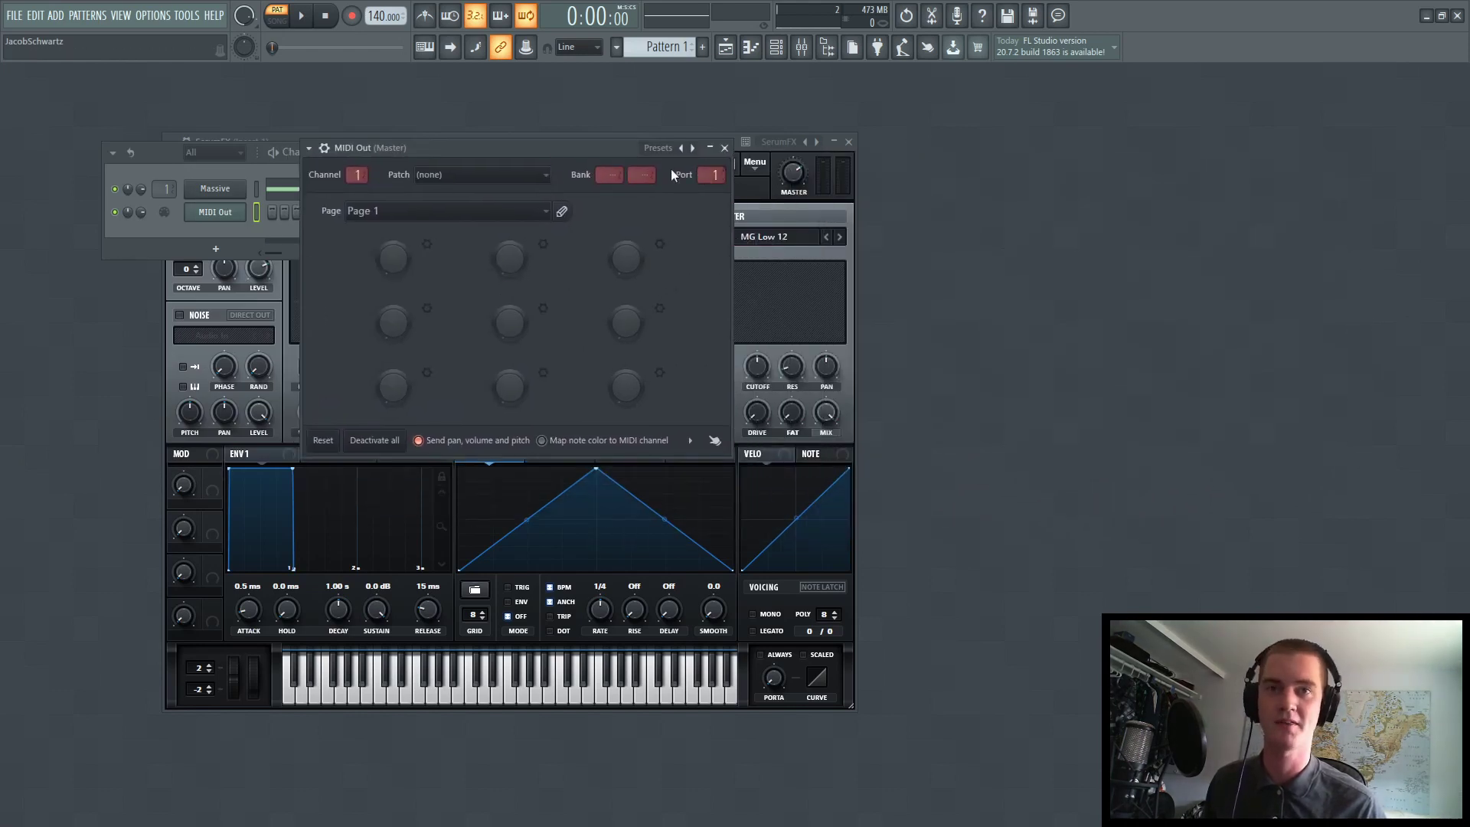
left_click_drag(534, 149, 1172, 157)
- Set the SerumFX wrapper's MIDI input port to 1, then return to the Serum editor
left_click(551, 144)
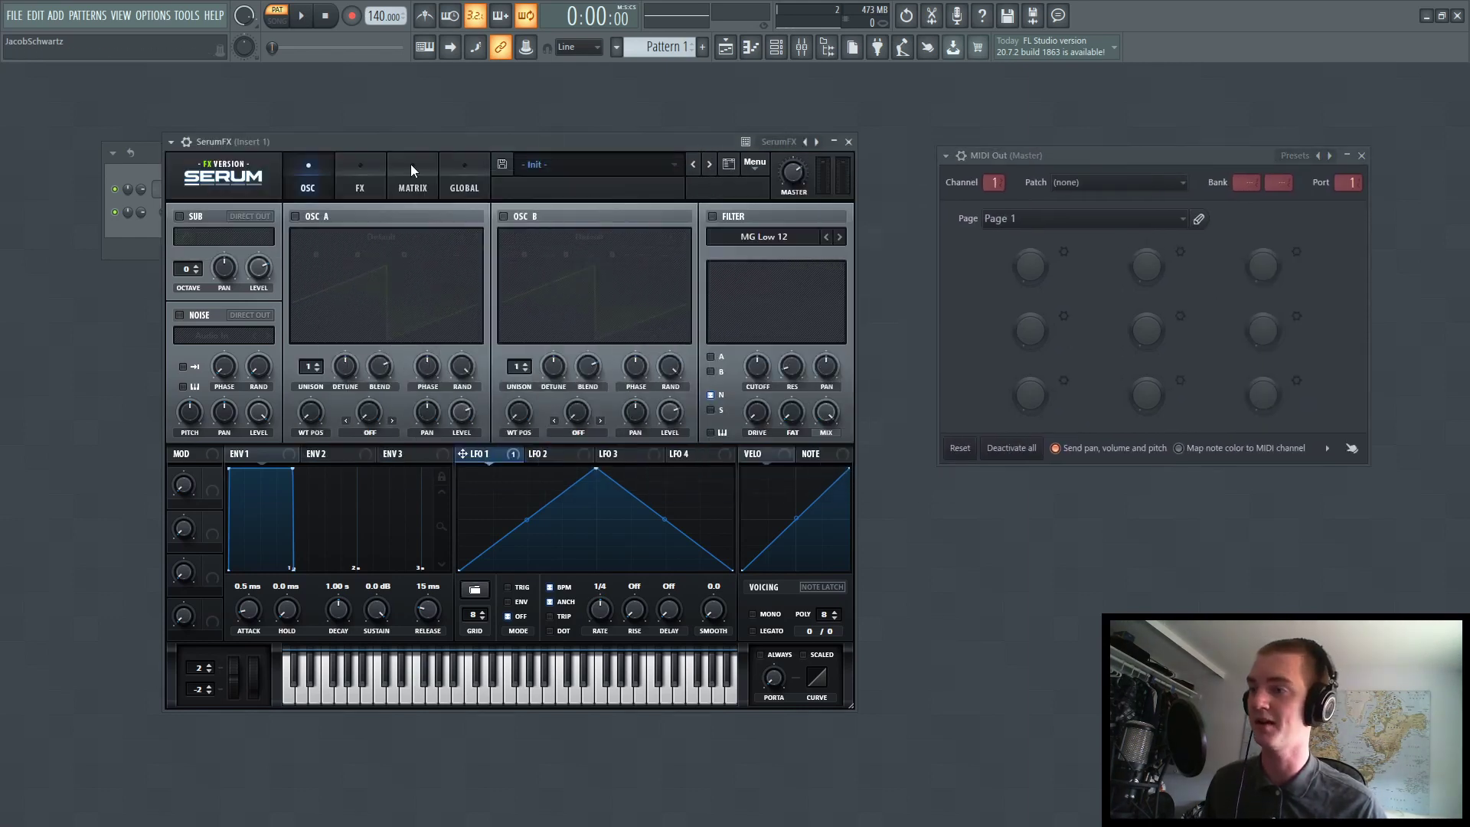
left_click(186, 143)
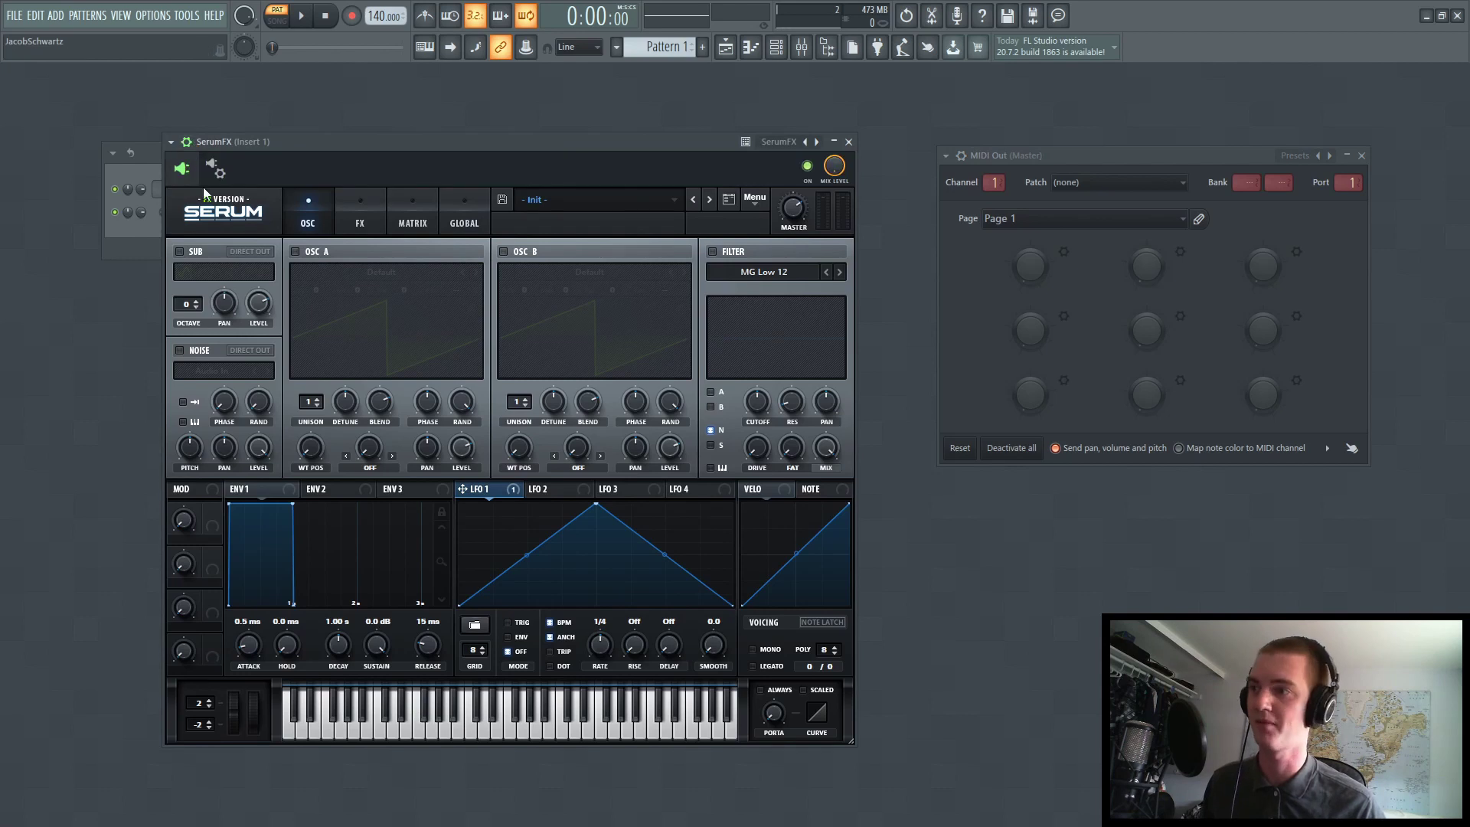
left_click(215, 170)
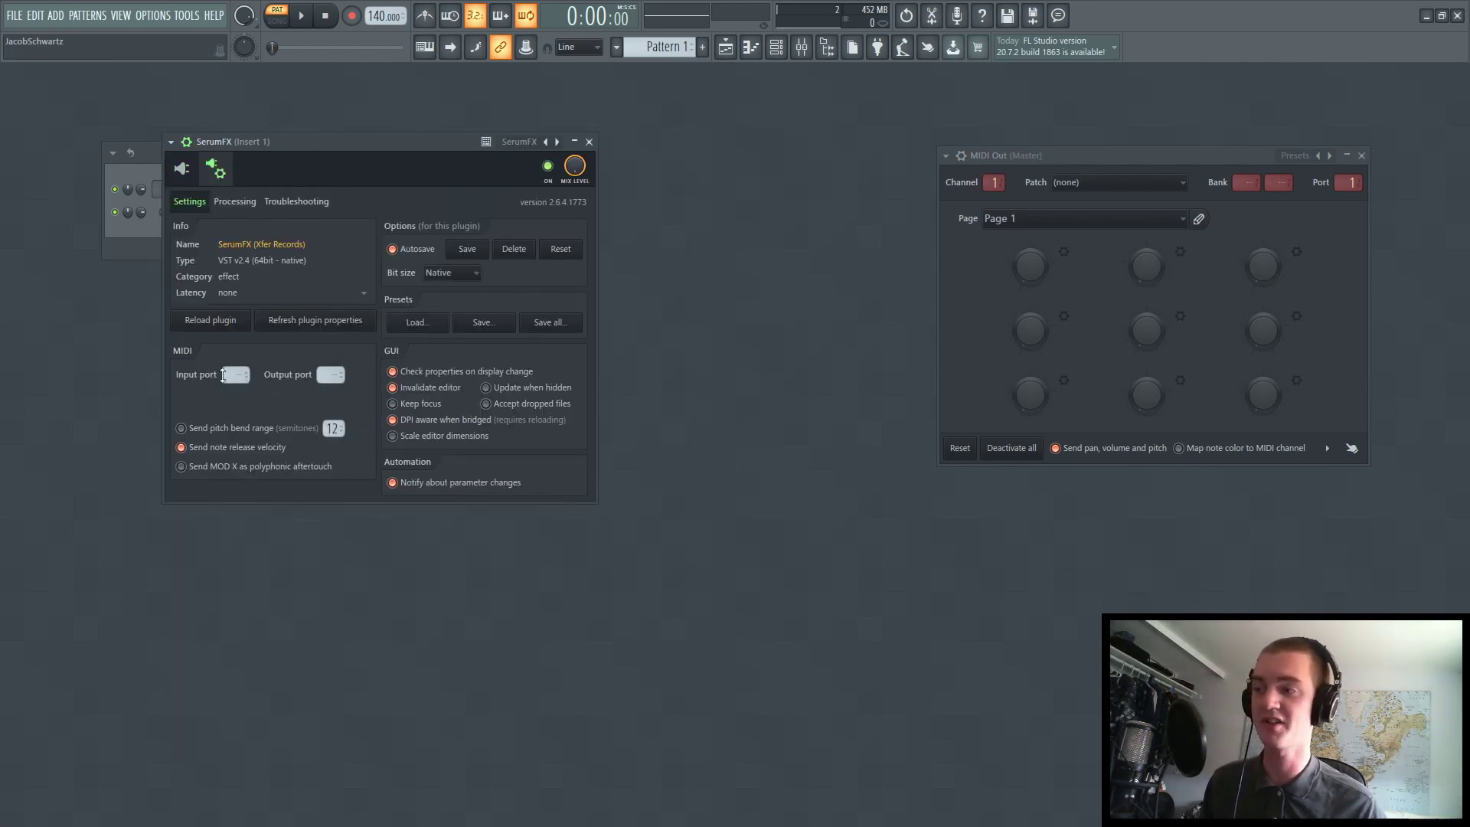
left_click_drag(240, 375, 240, 370)
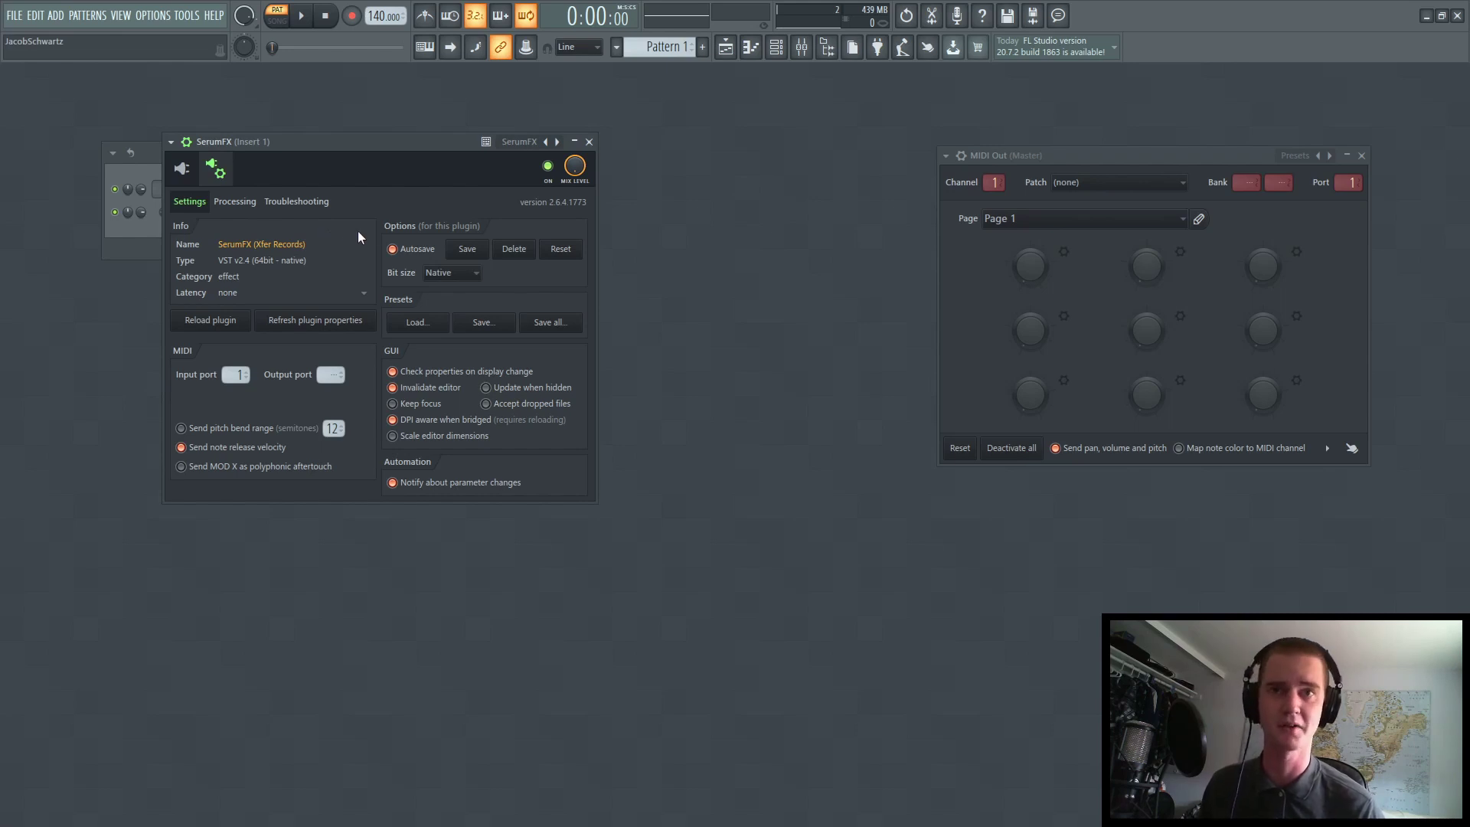
left_click(184, 170)
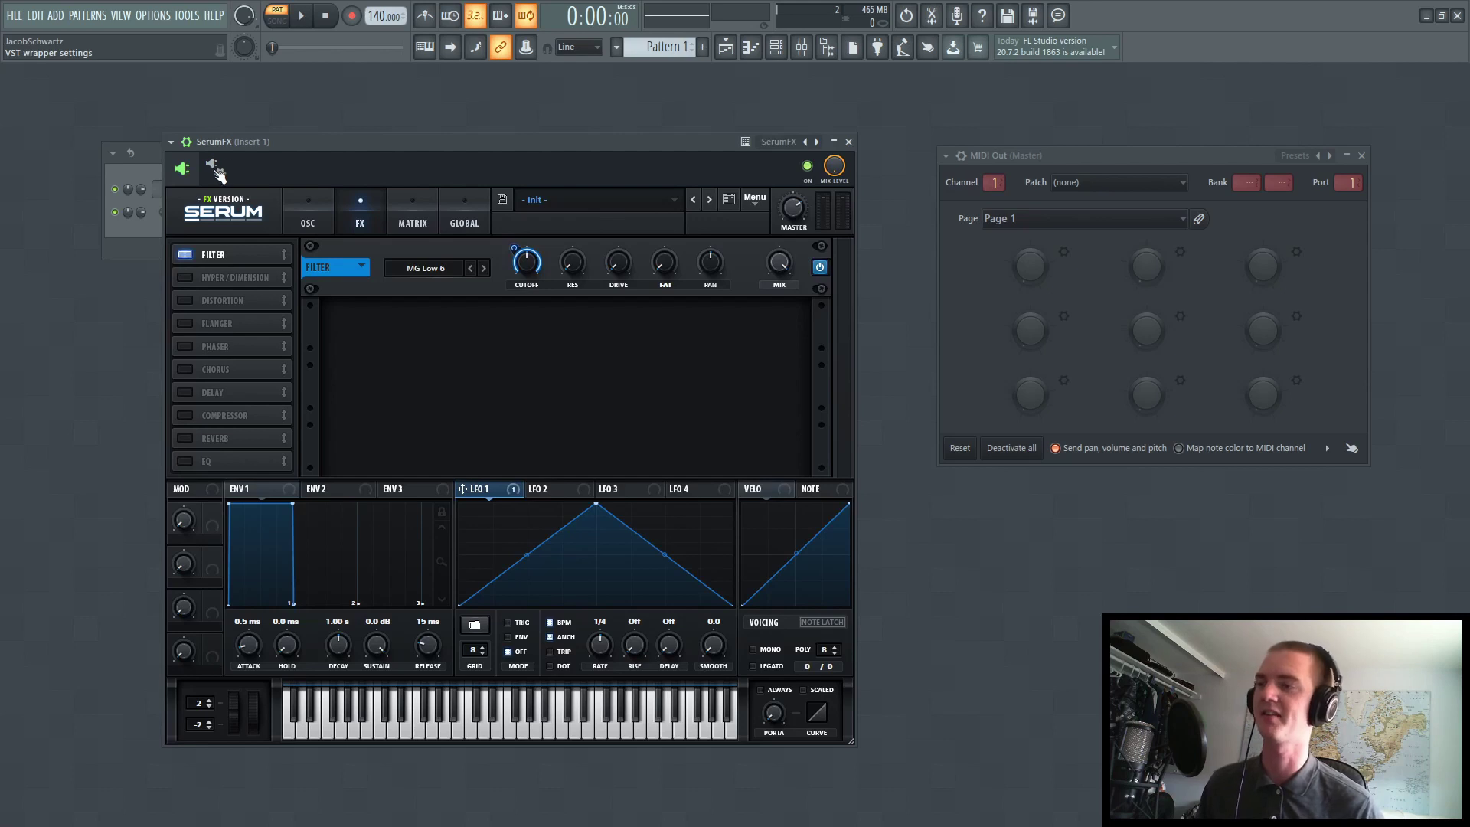
- Draw four one-beat C5 notes across bar 1 of the MIDI Out piano roll
left_click_drag(230, 142, 406, 106)
right_click(239, 211)
left_click(271, 213)
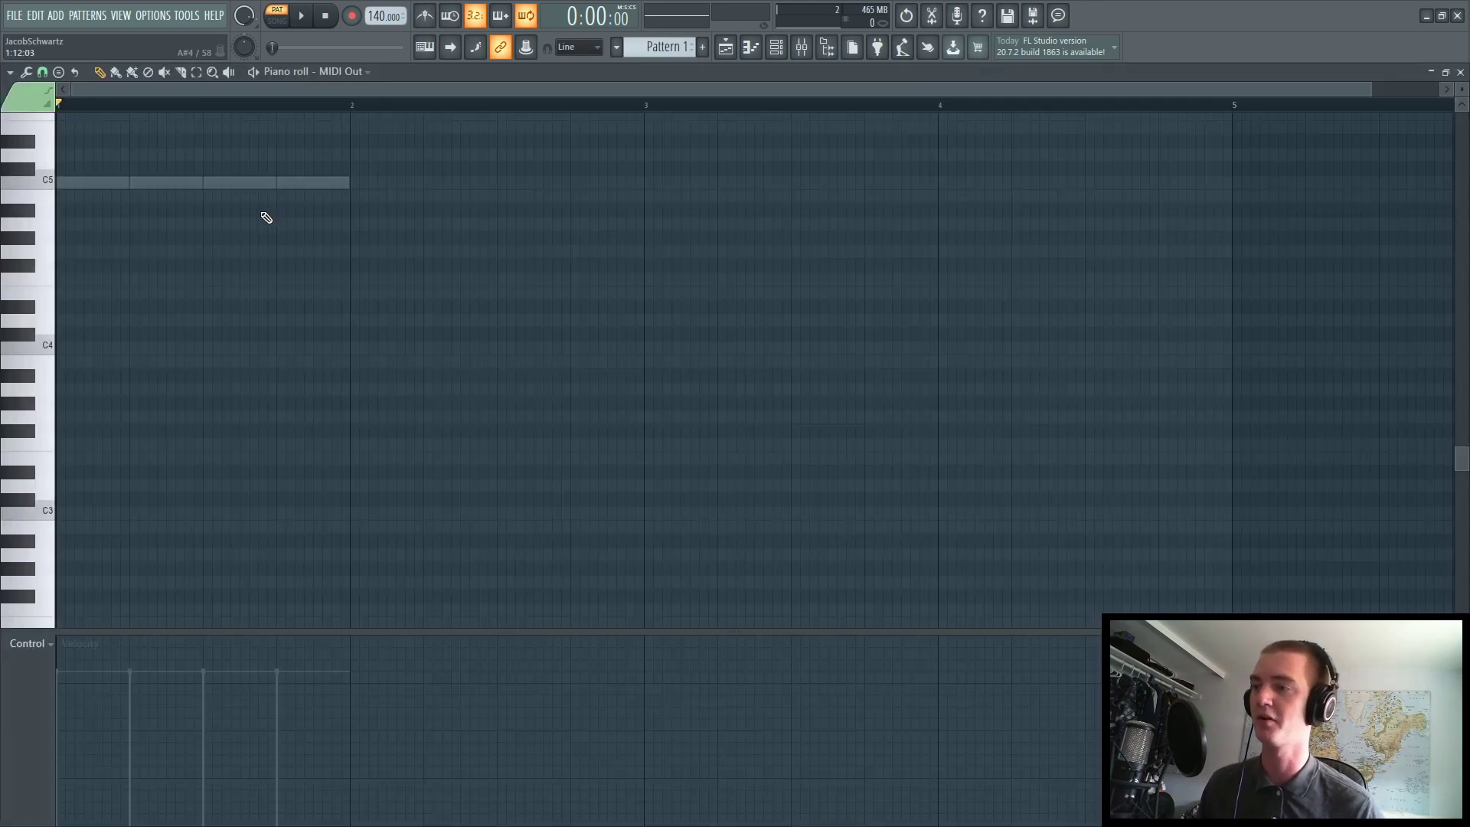
left_click(135, 184)
left_click_drag(139, 180, 208, 185)
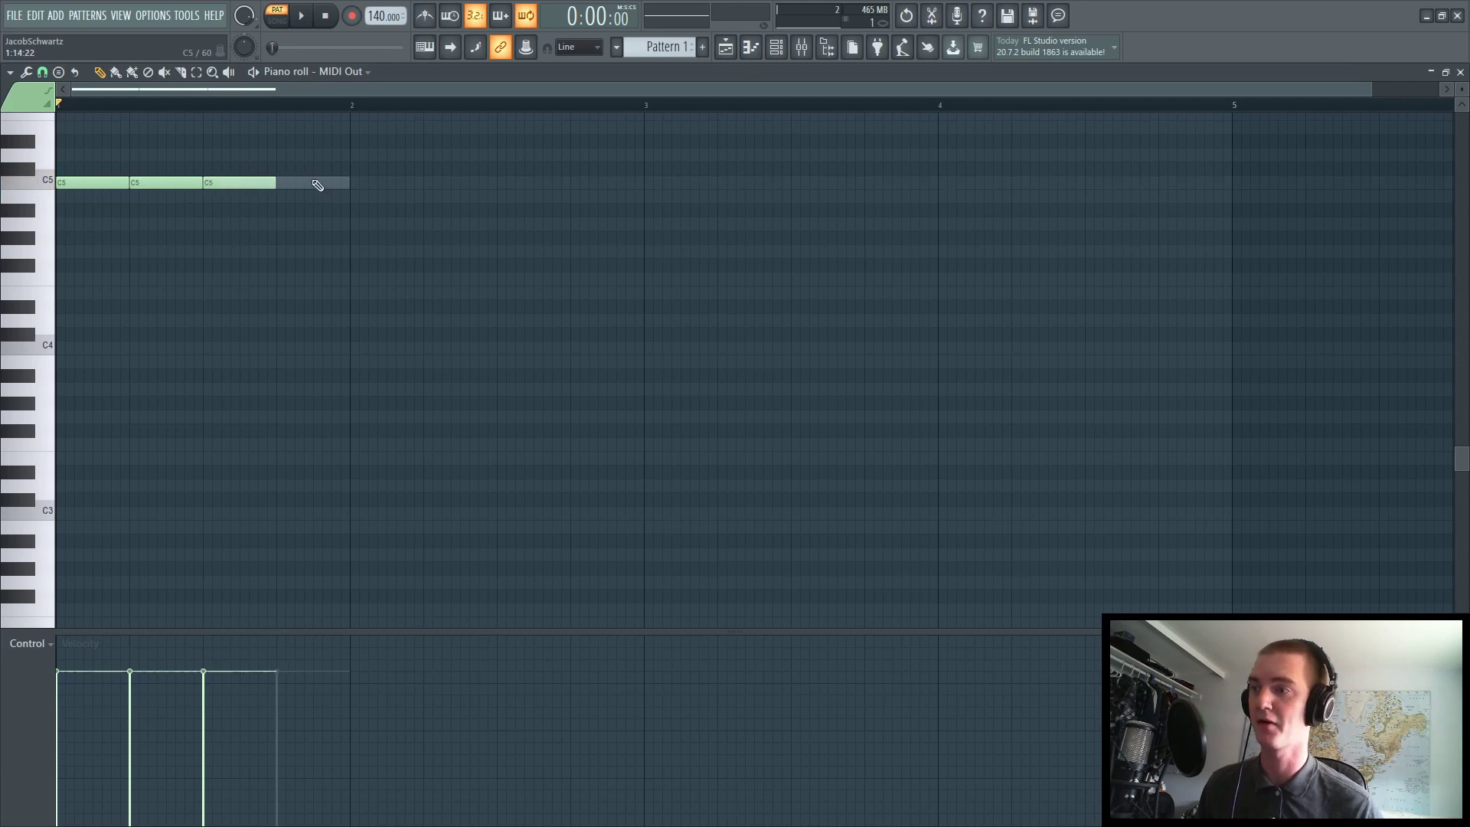
left_click(315, 183)
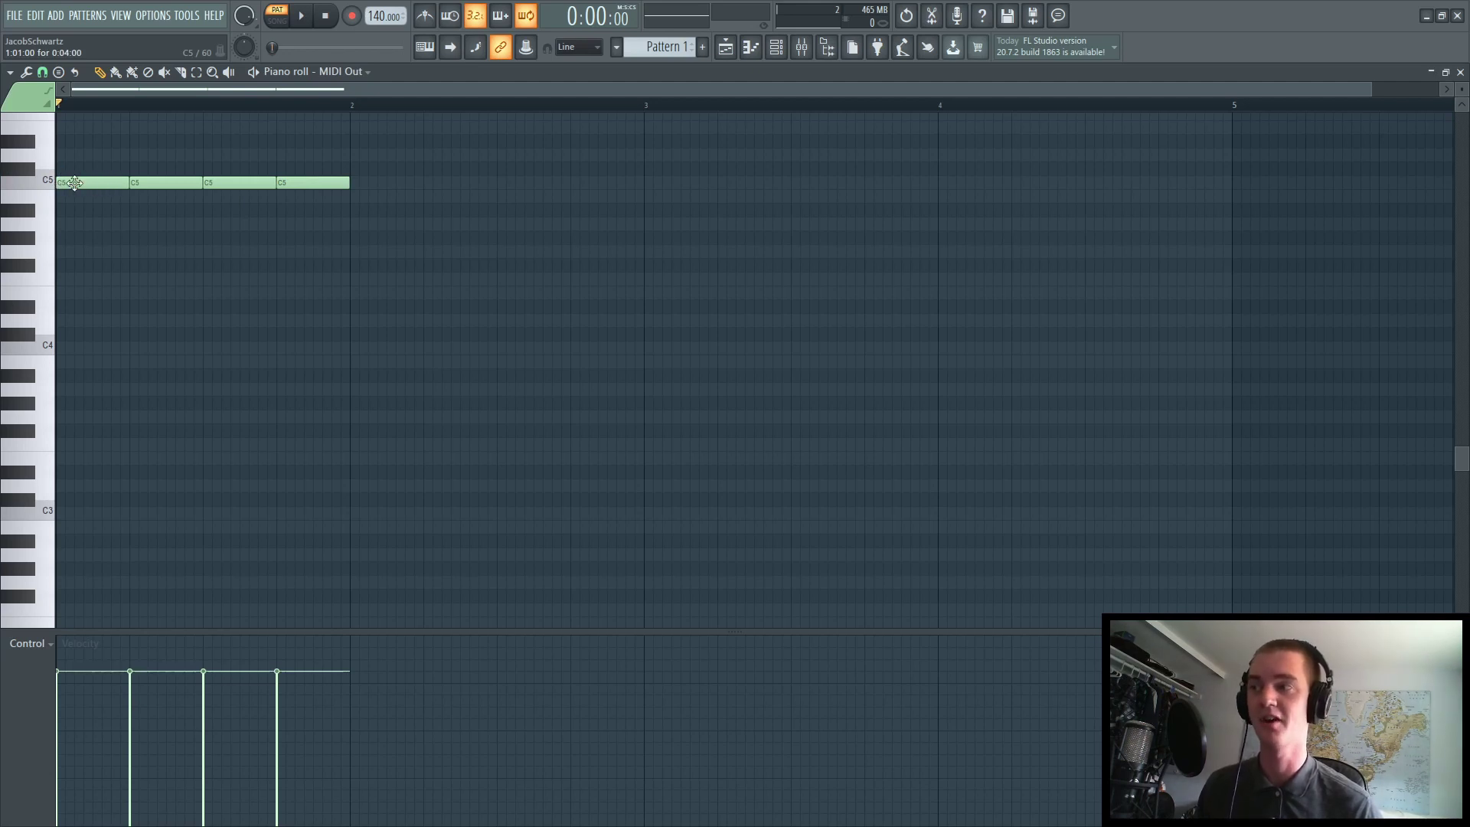
mouse_move(127, 184)
left_mouse_down()
mouse_move(93, 184)
mouse_move(129, 183)
left_mouse_up()
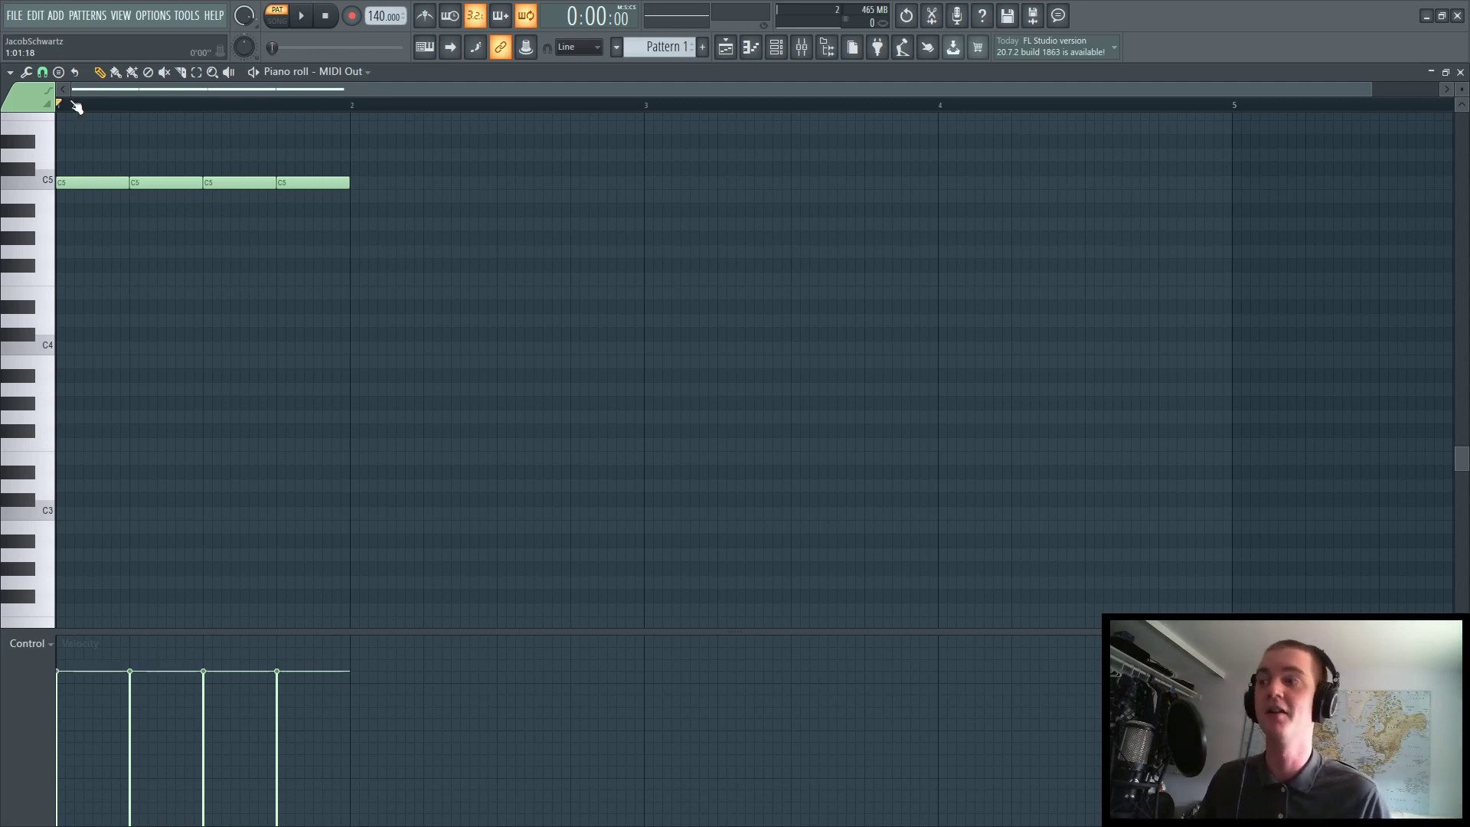
- Shift all MIDI Out notes up to D#5 and open SerumFX on mixer Insert 1
key("ctrl+a")
key("shift+Up")
key("shift+Up")
key("shift+Up")
key("shift+Up")
left_click(802, 47)
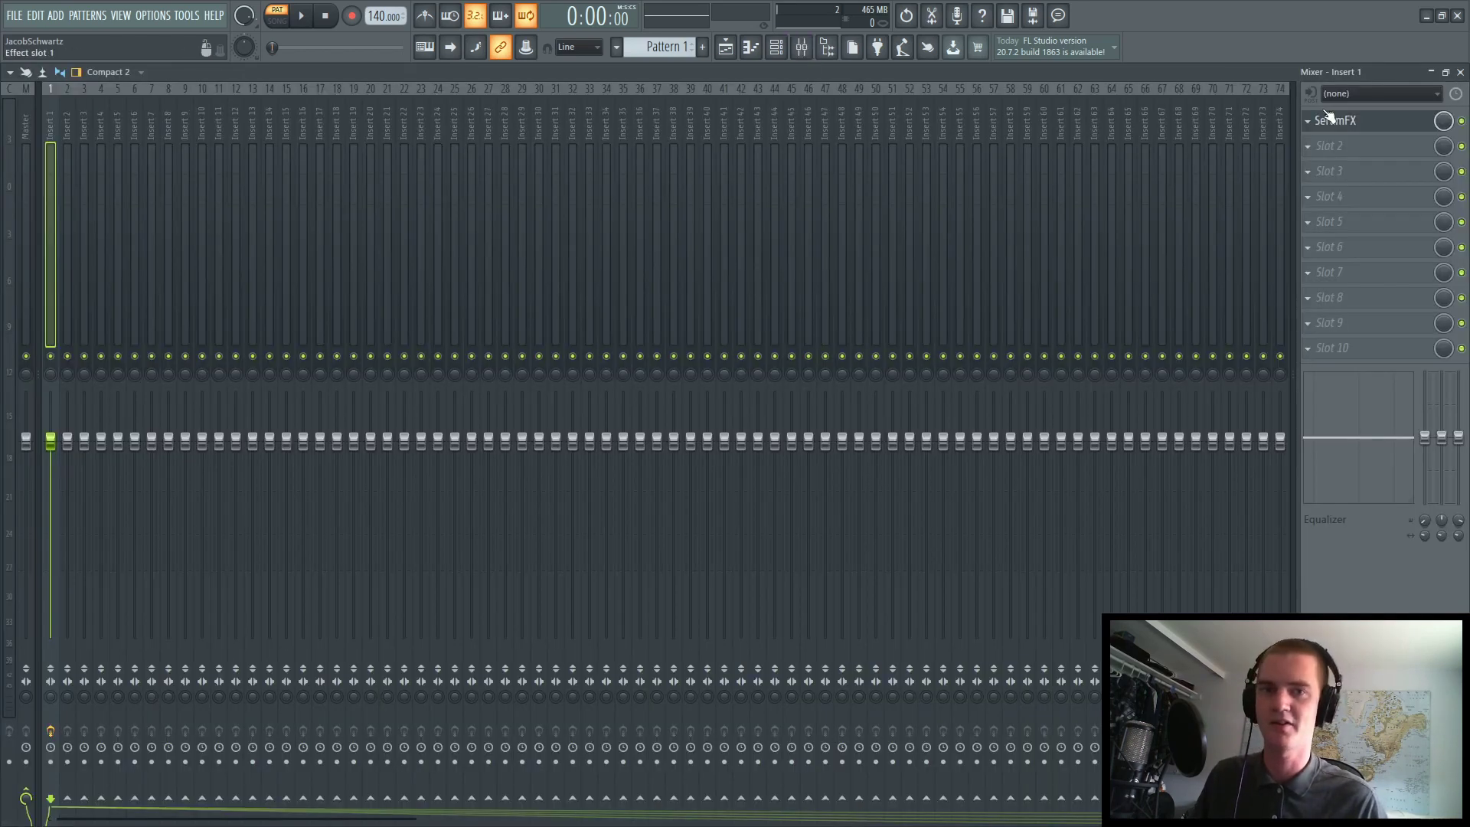
left_click(1362, 122)
- Switch on oscillator A, play it, raise it one octave, then stop playback
left_click(490, 172)
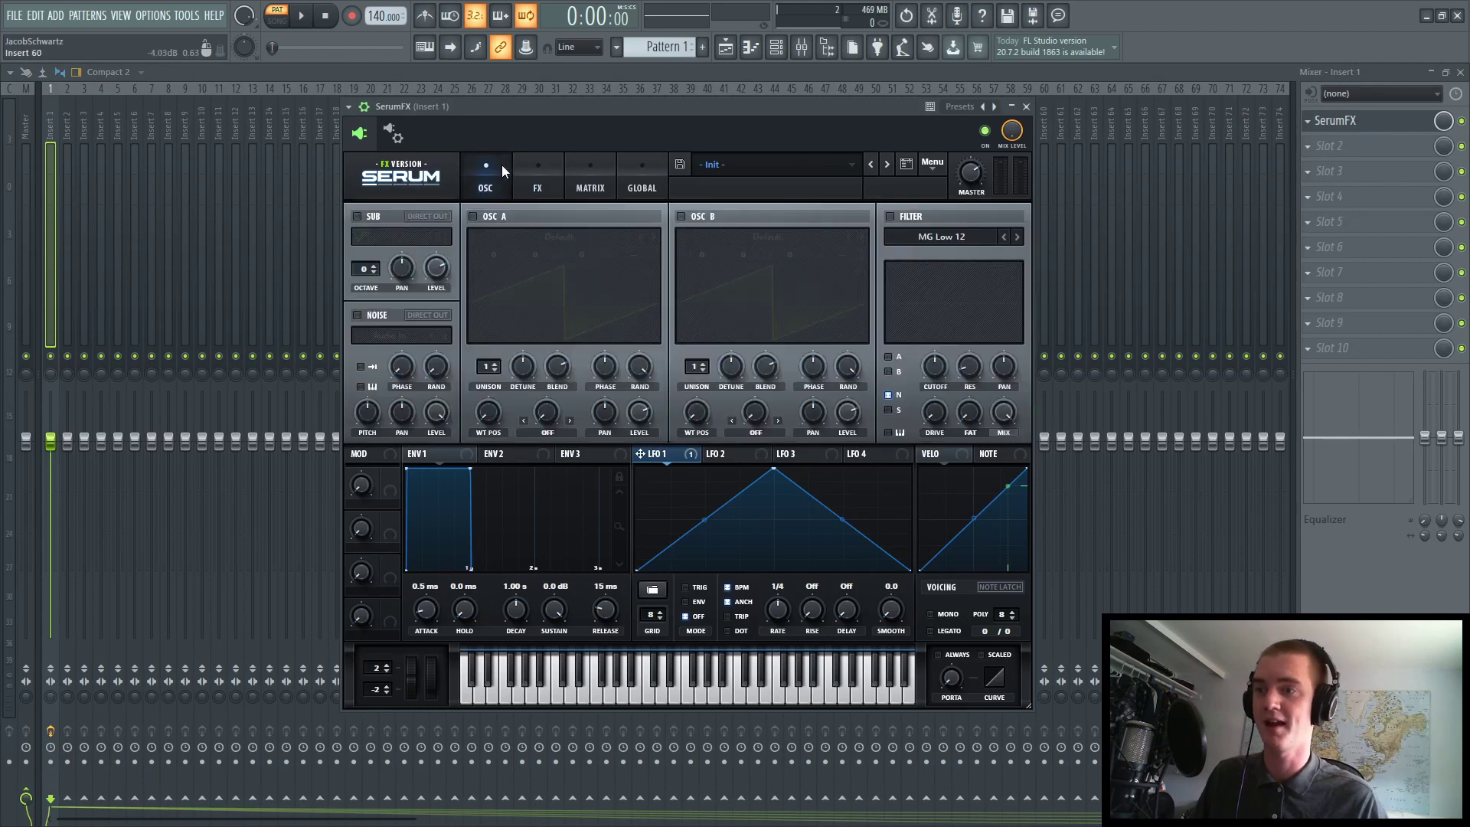
left_click(473, 216)
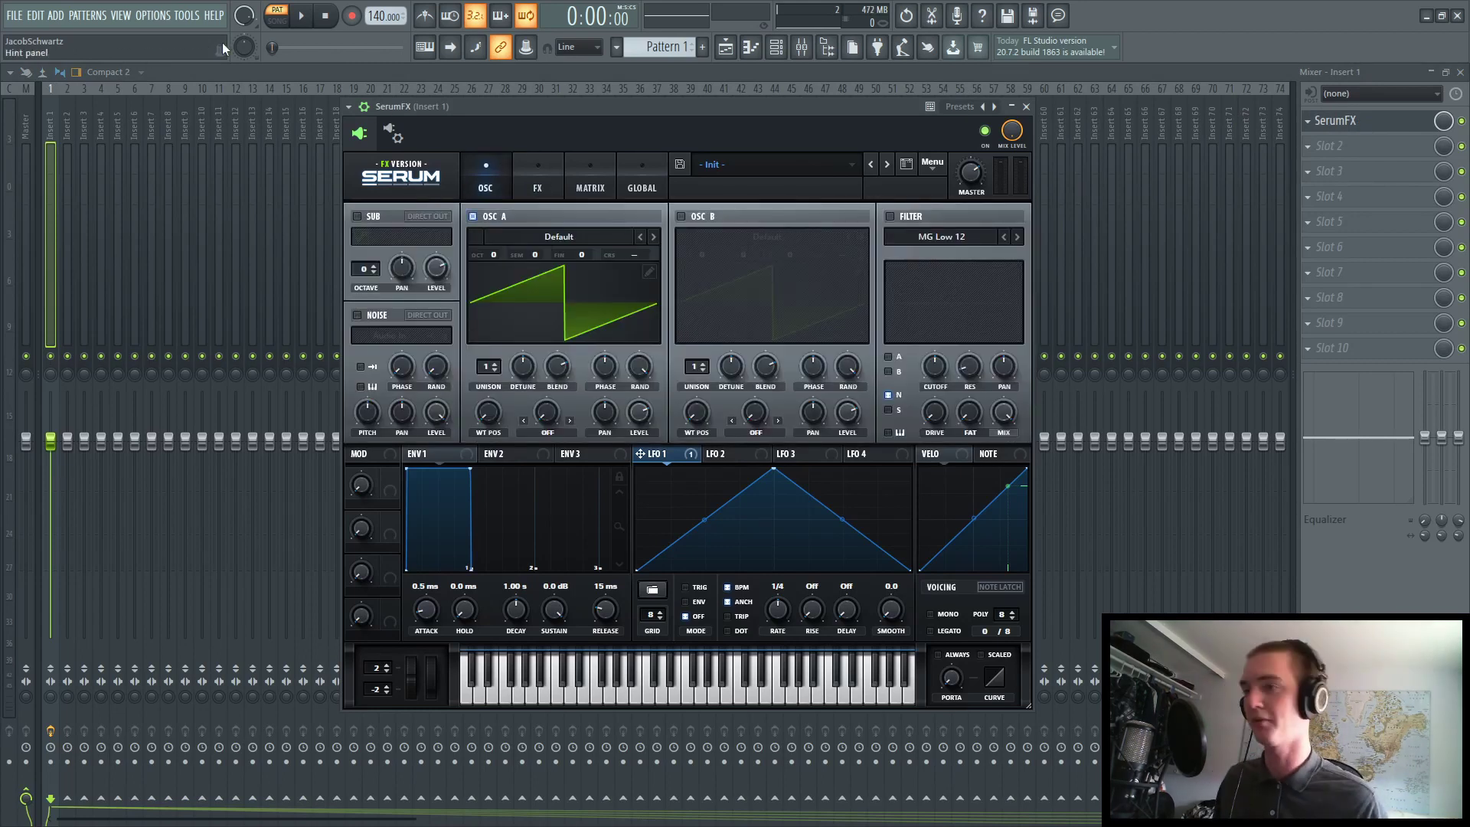
left_click(302, 16)
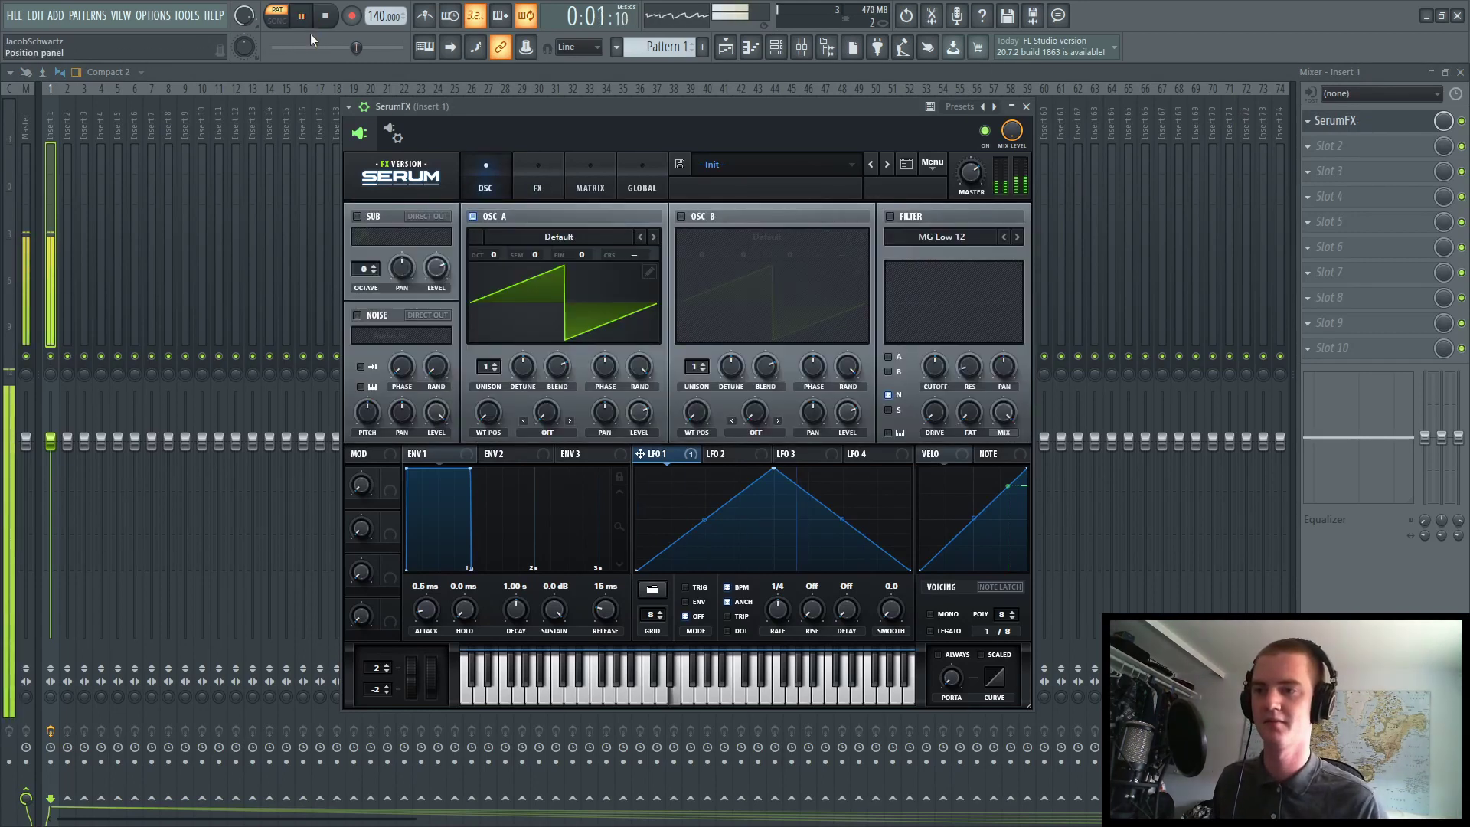
left_click_drag(494, 256, 510, 236)
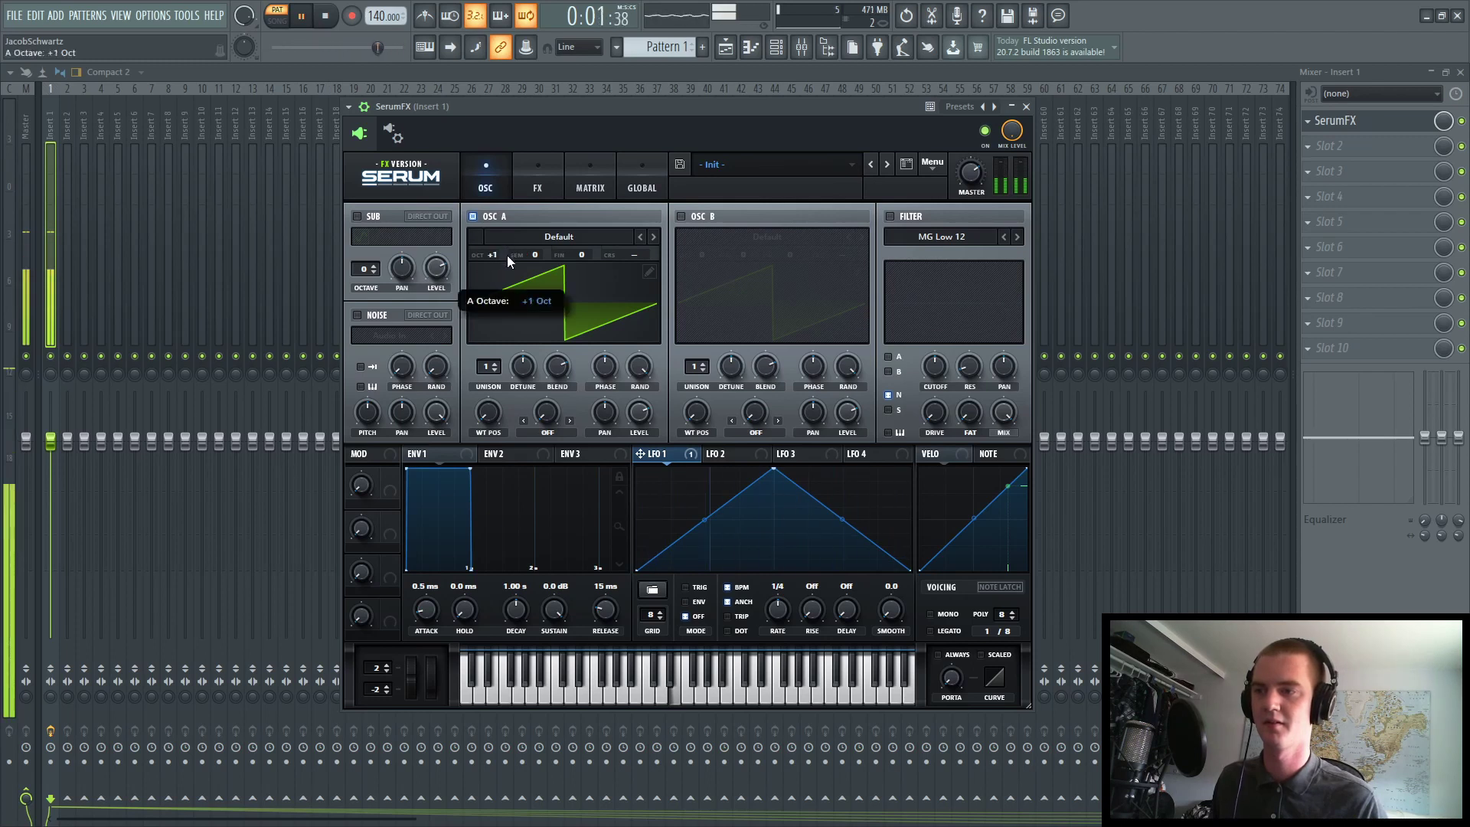
key("space")
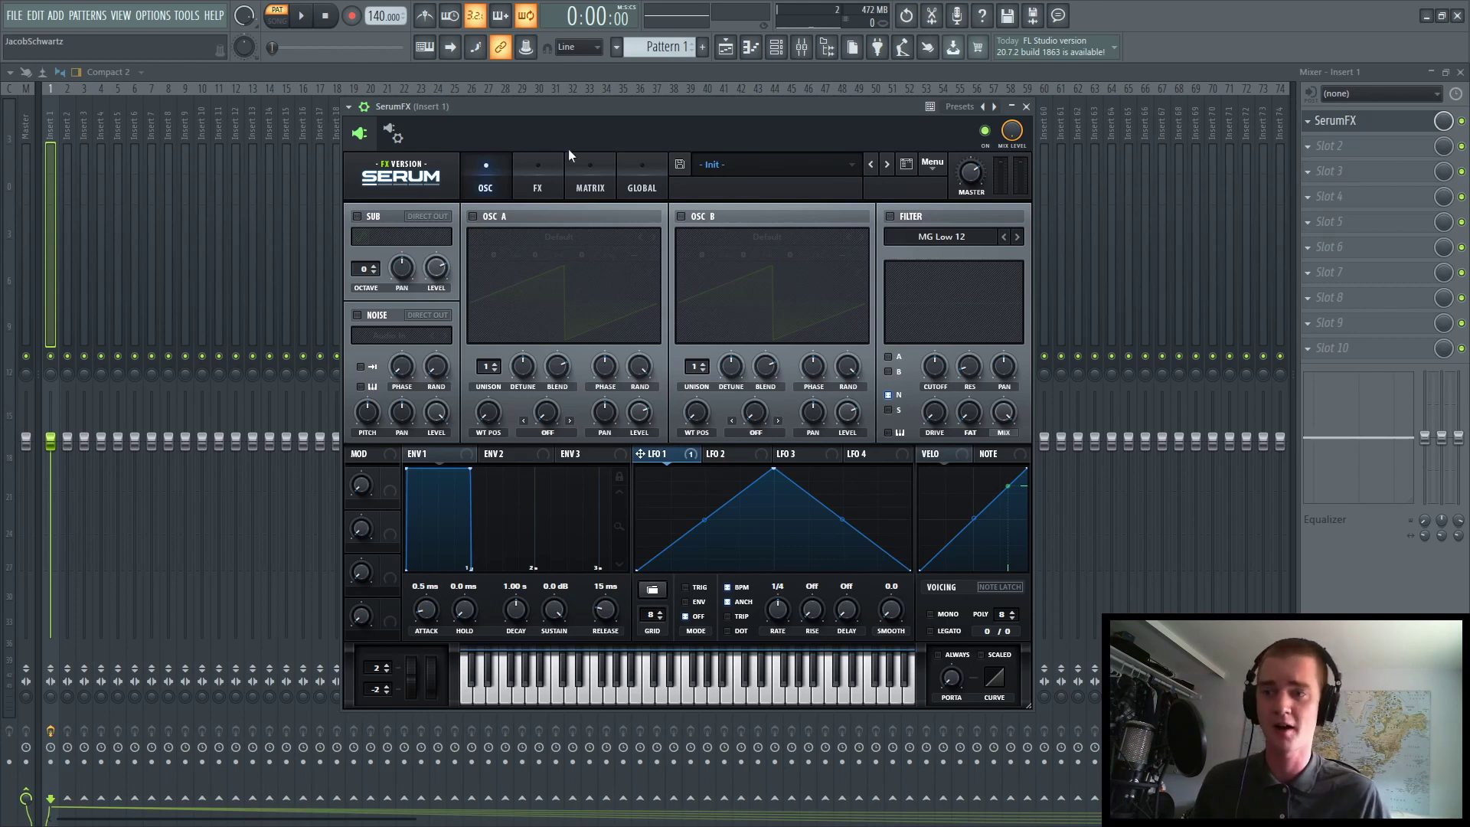
- Enable Serum's NOISE as Audio In and its FILTER with the Flanges > Cmb + type, then play
key("F9")
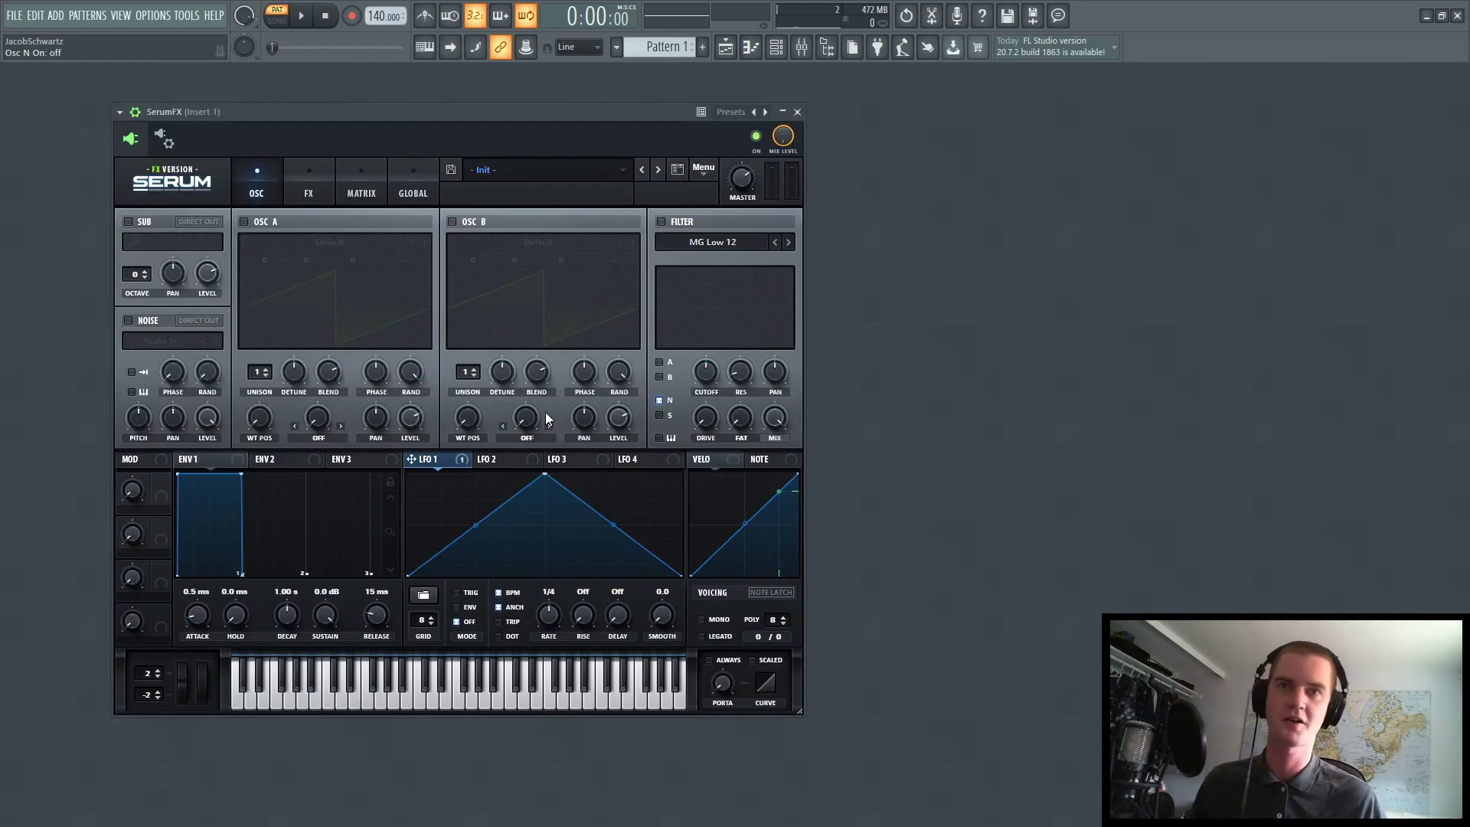
left_click(131, 320)
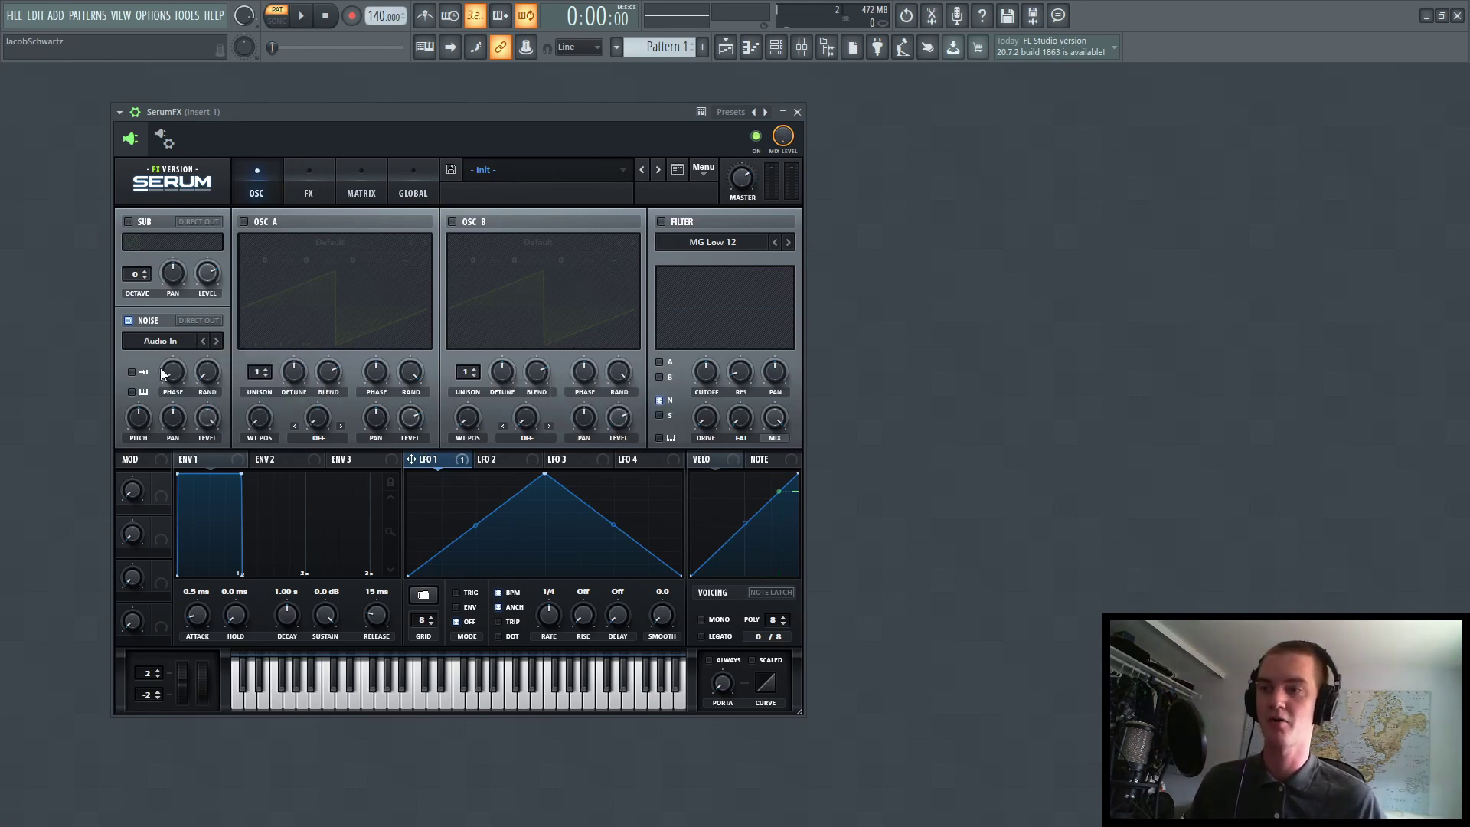
left_click(662, 221)
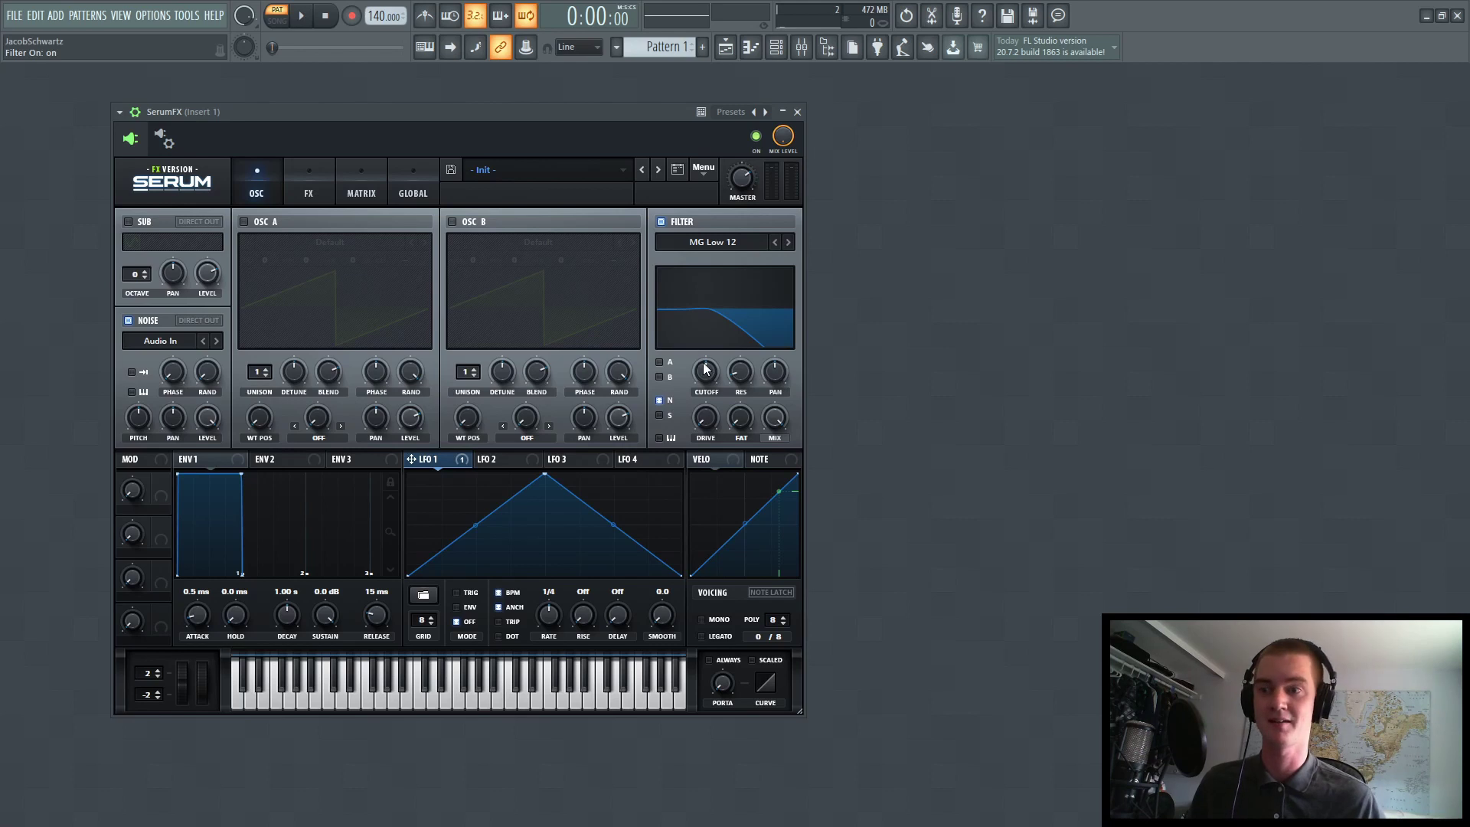
left_click(729, 242)
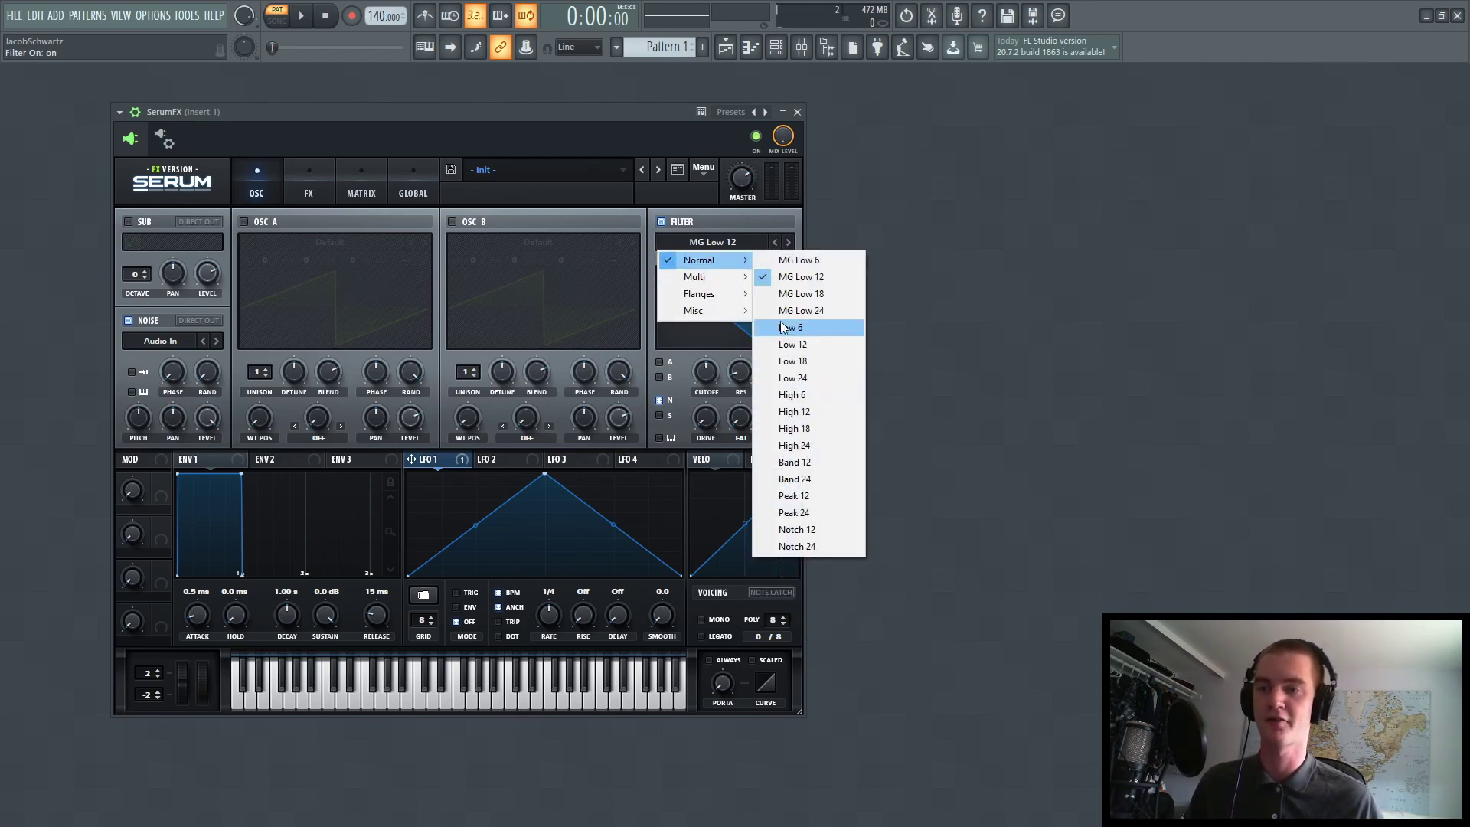
mouse_move(735, 300)
left_click(792, 294)
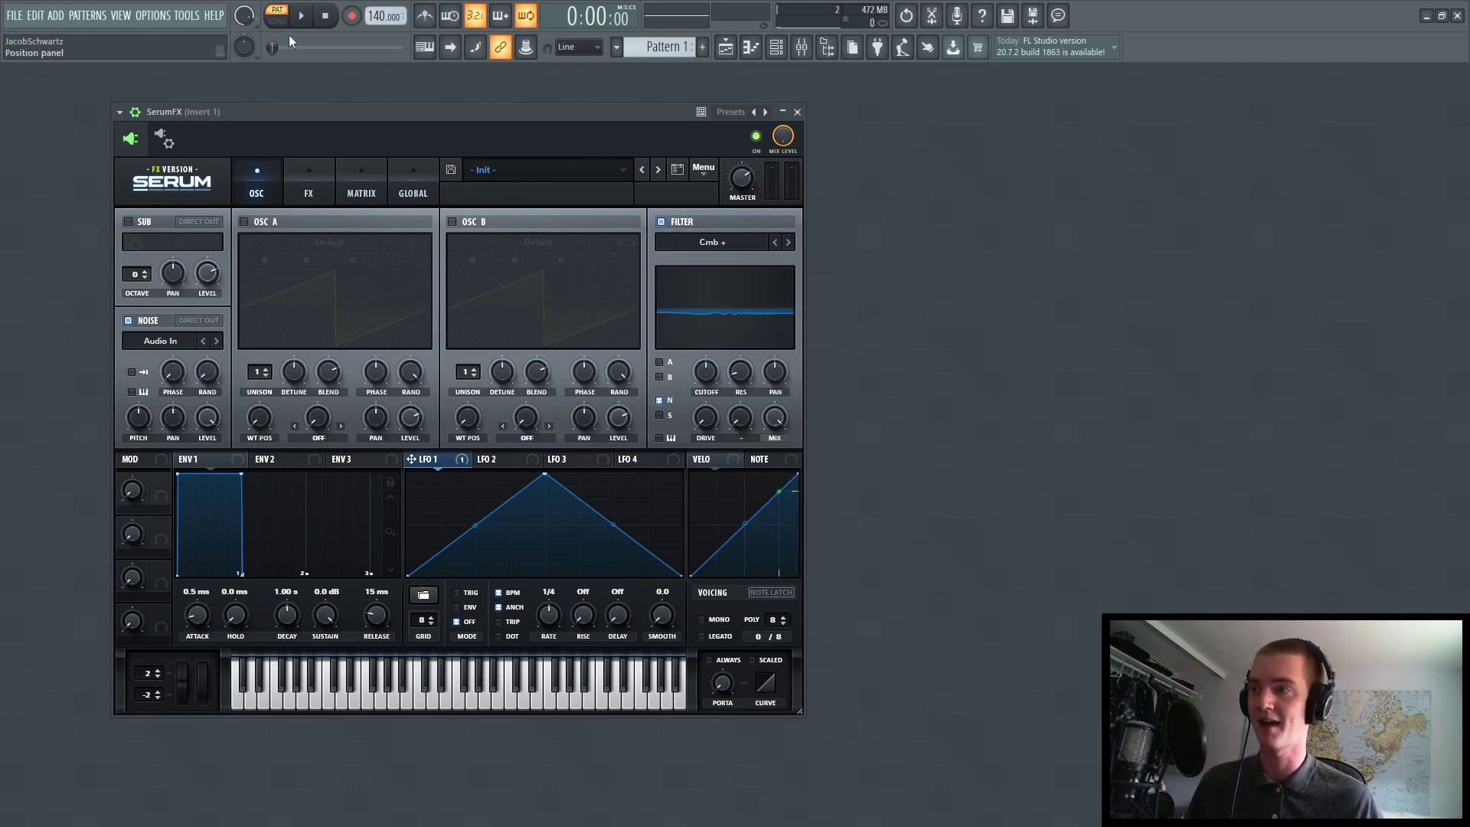
left_click(301, 15)
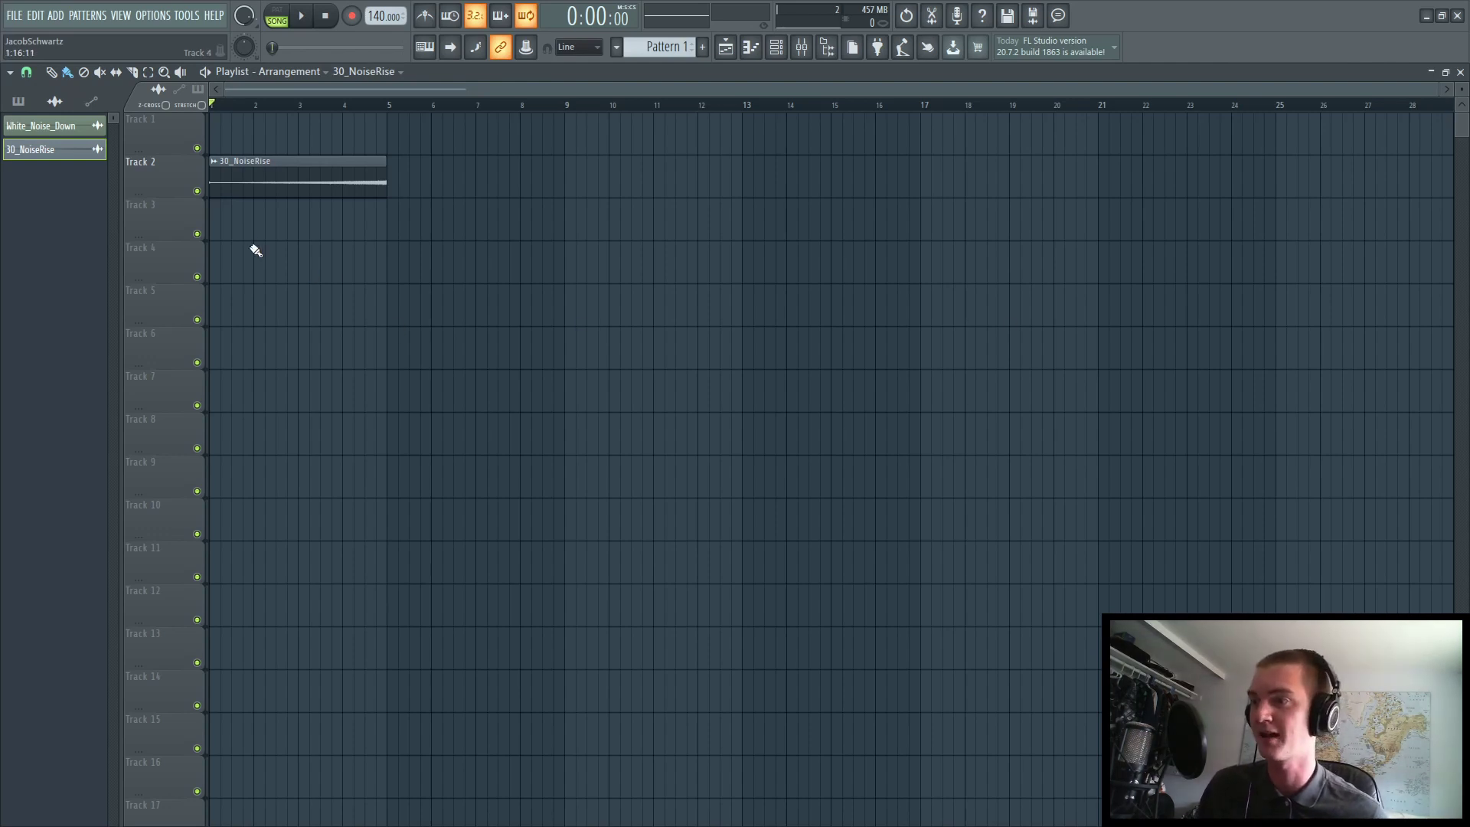
- In SerumFX on Insert 1, enable Distortion in Downsample mode with drive at 100%
left_click(802, 47)
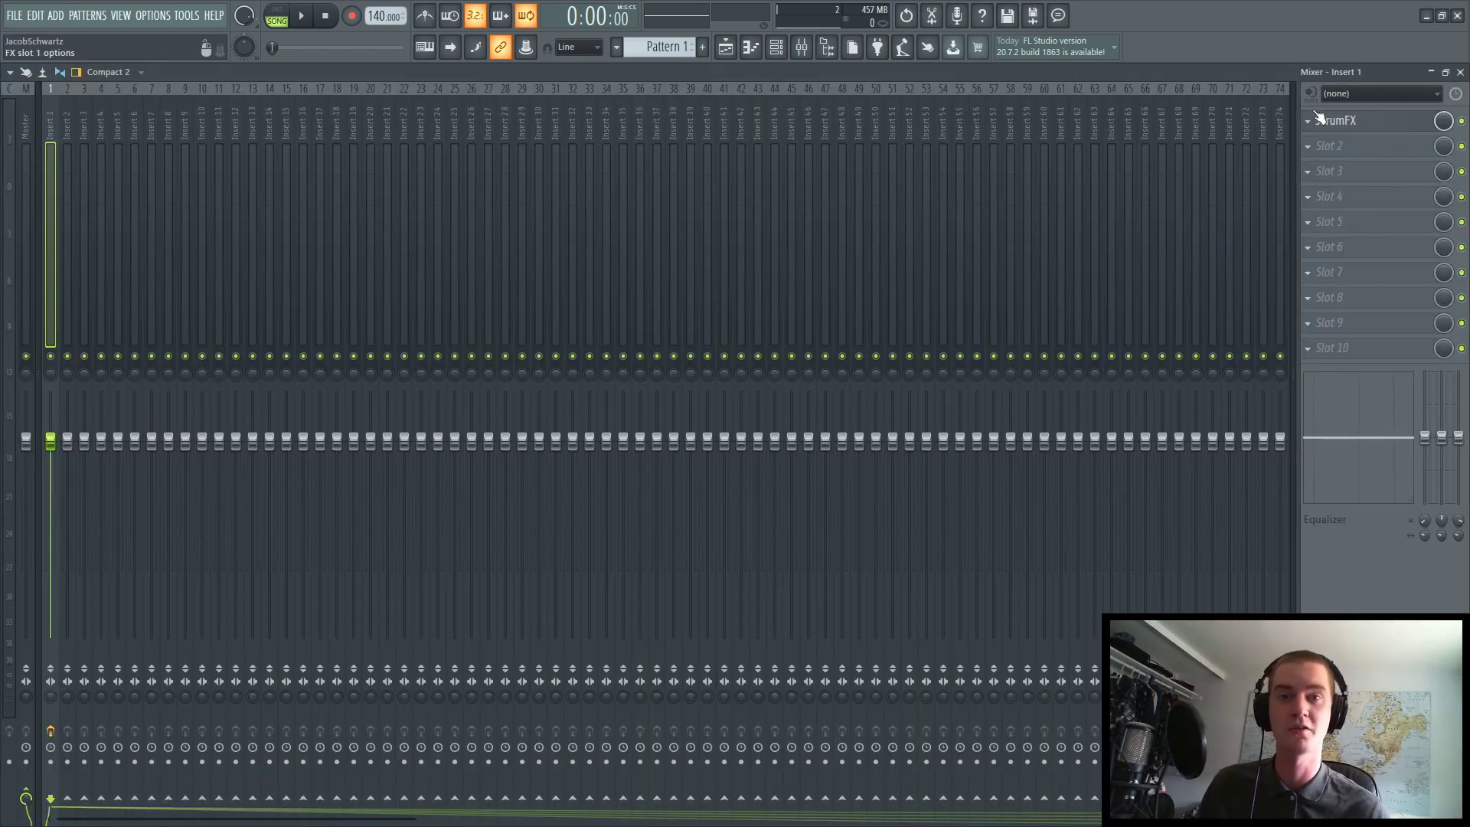
left_click(1340, 120)
left_click(136, 270)
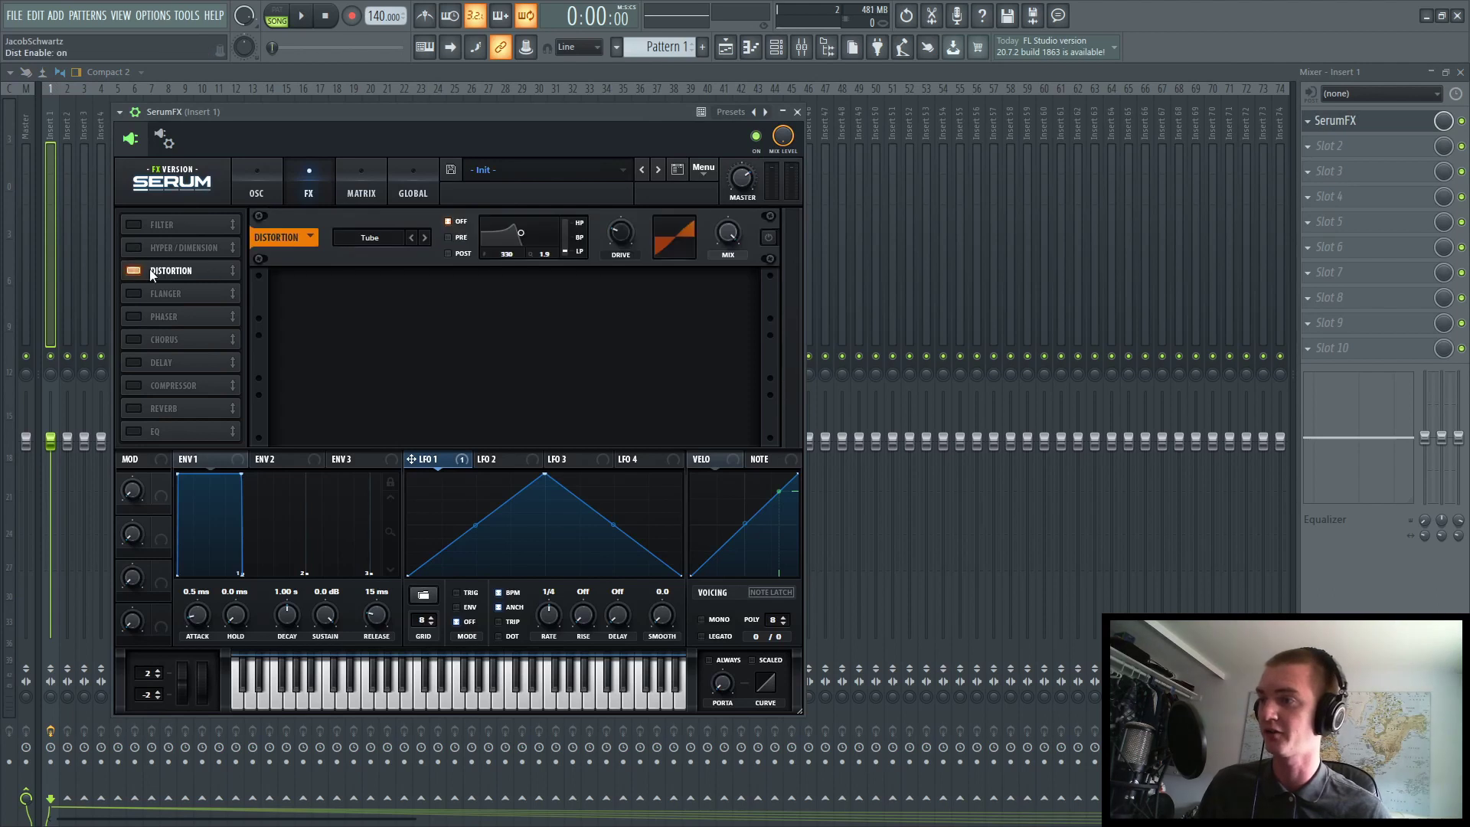
left_click(363, 237)
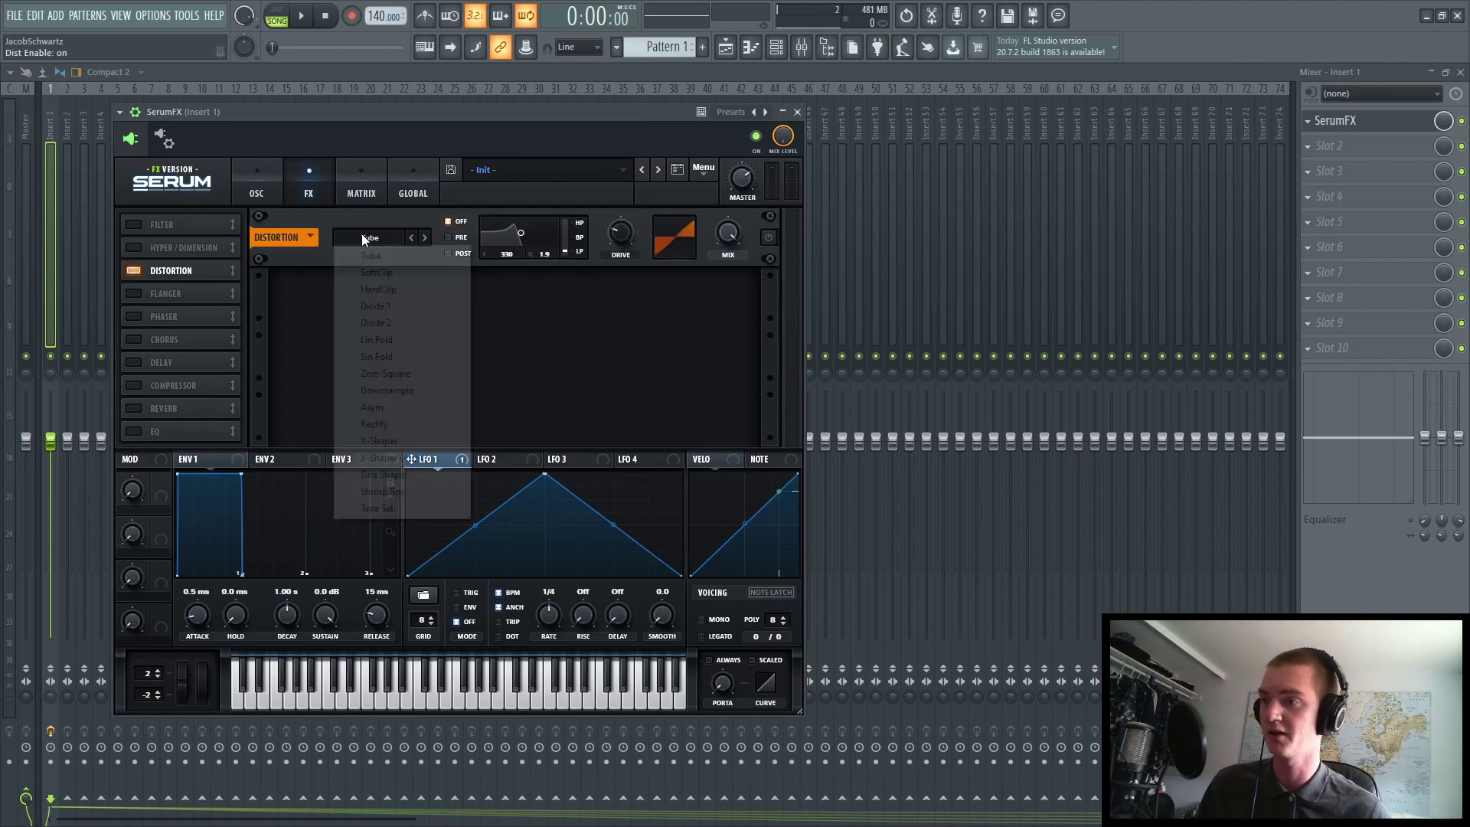
left_click(402, 394)
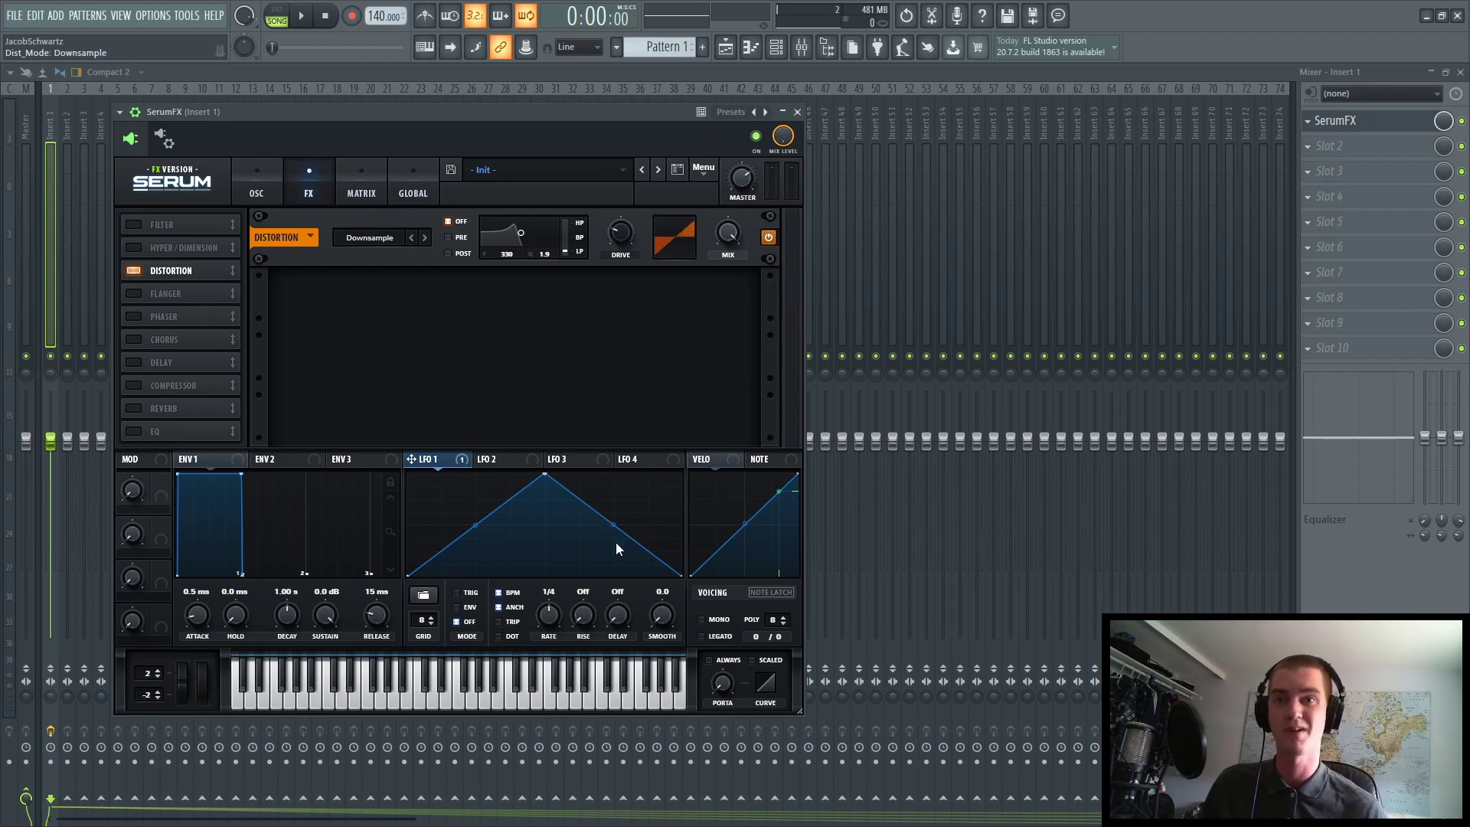
left_click_drag(624, 234, 616, 194)
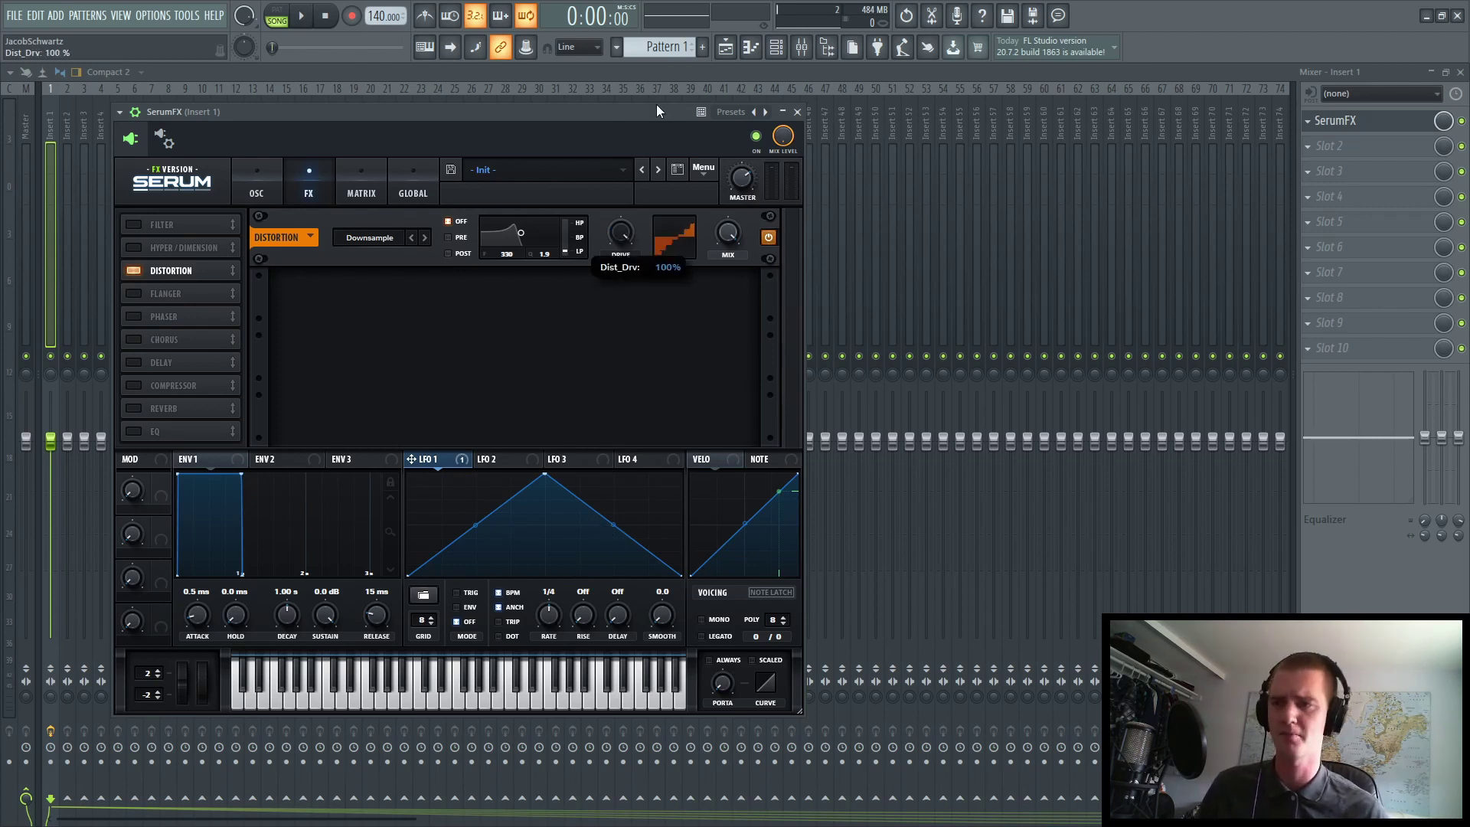
- Create a Dist_Drv automation clip ramping SerumFX's distortion drive up to maximum, and play it back
left_click(184, 17)
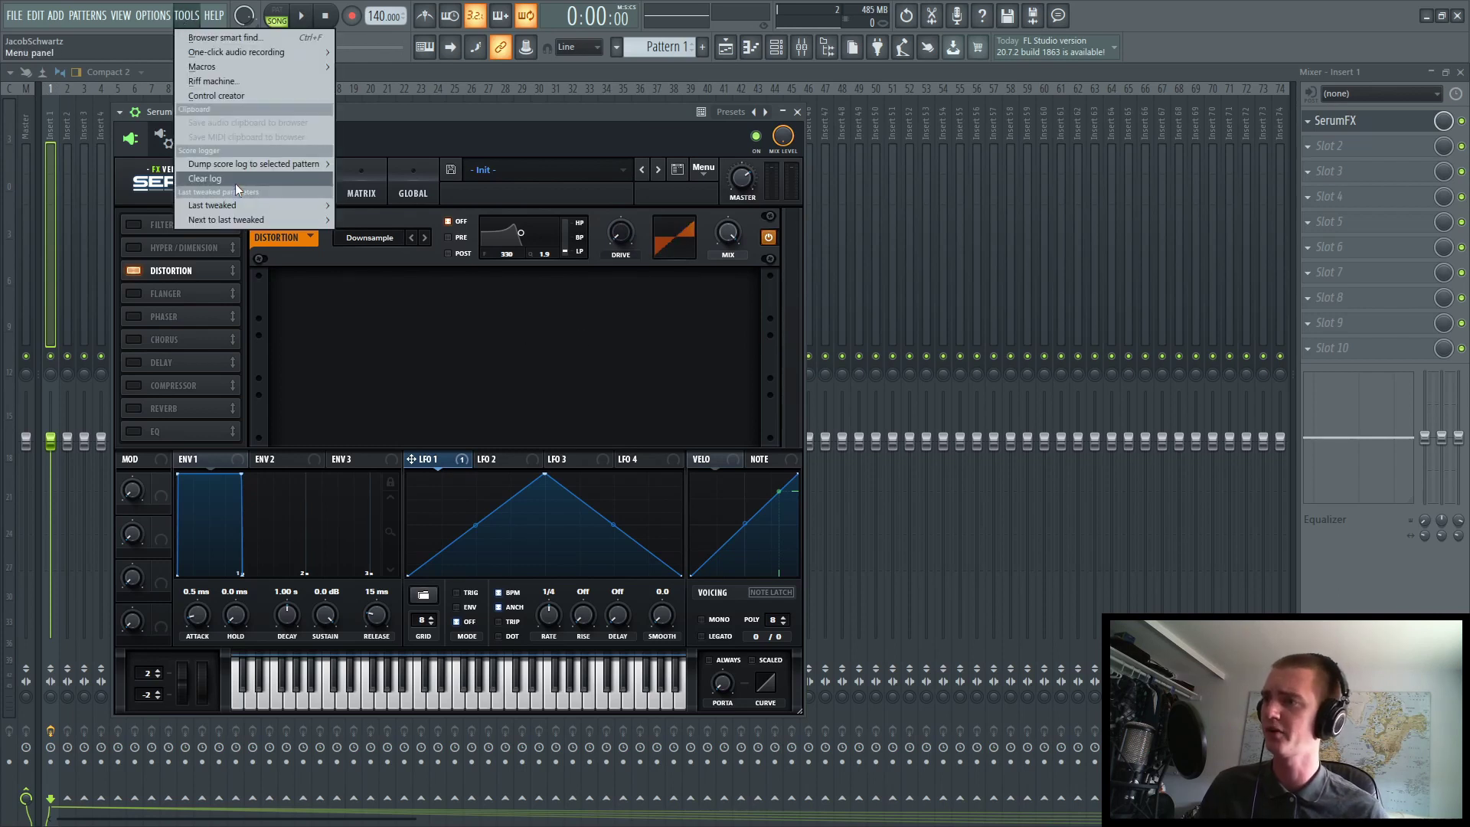
mouse_move(247, 205)
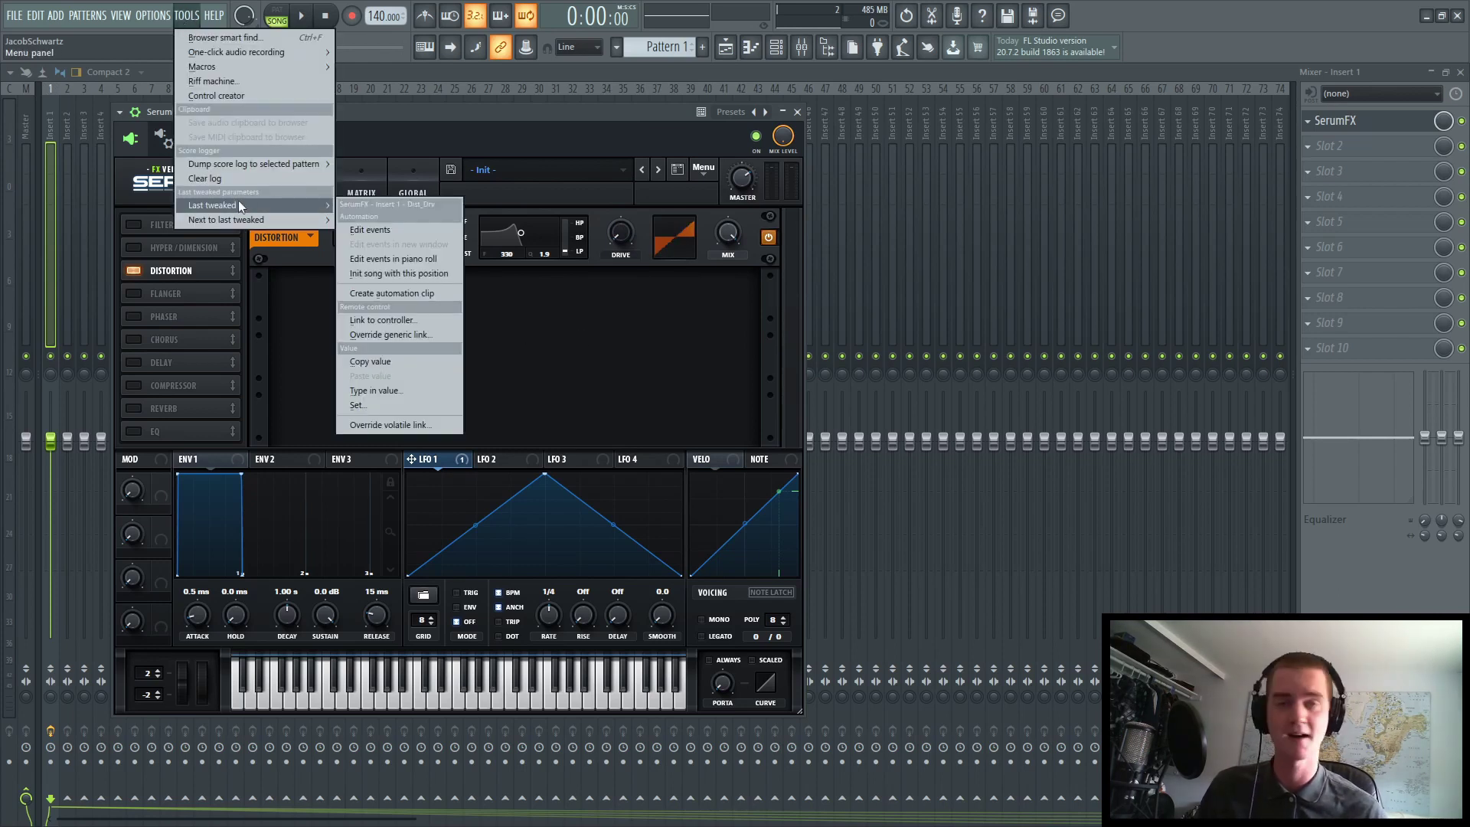
left_click(389, 292)
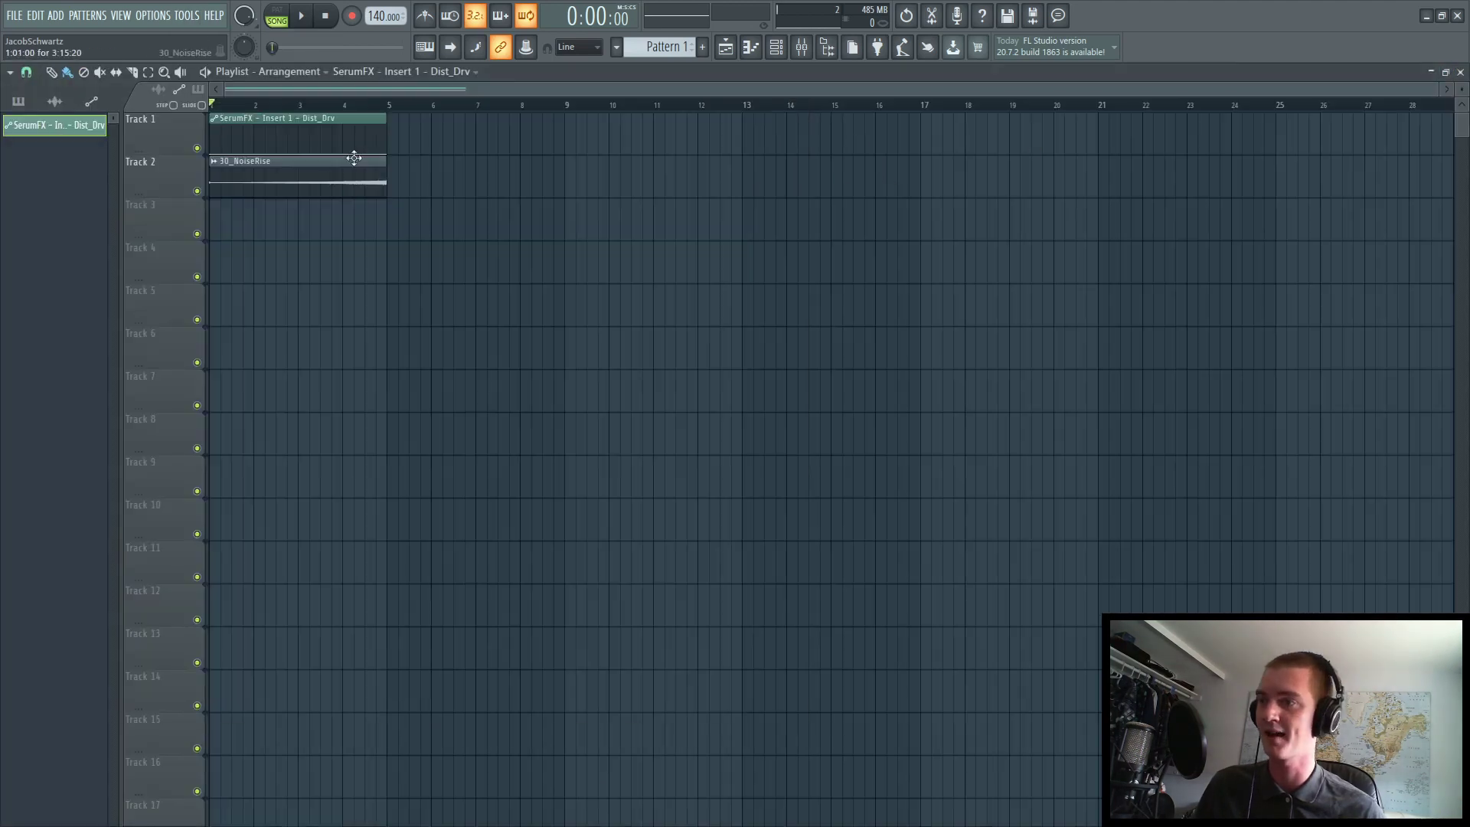
left_click_drag(387, 152, 386, 124)
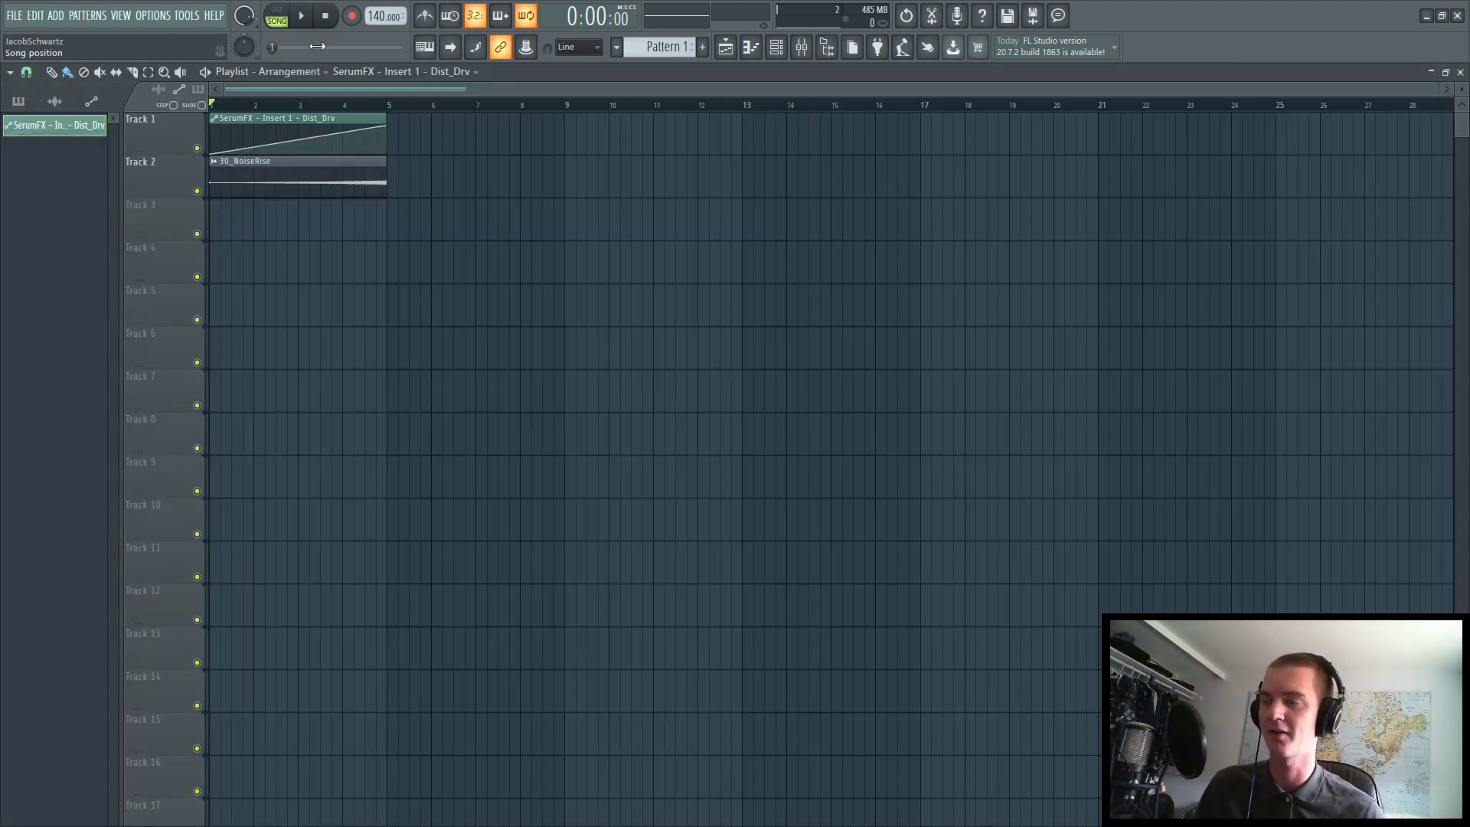
key("space")
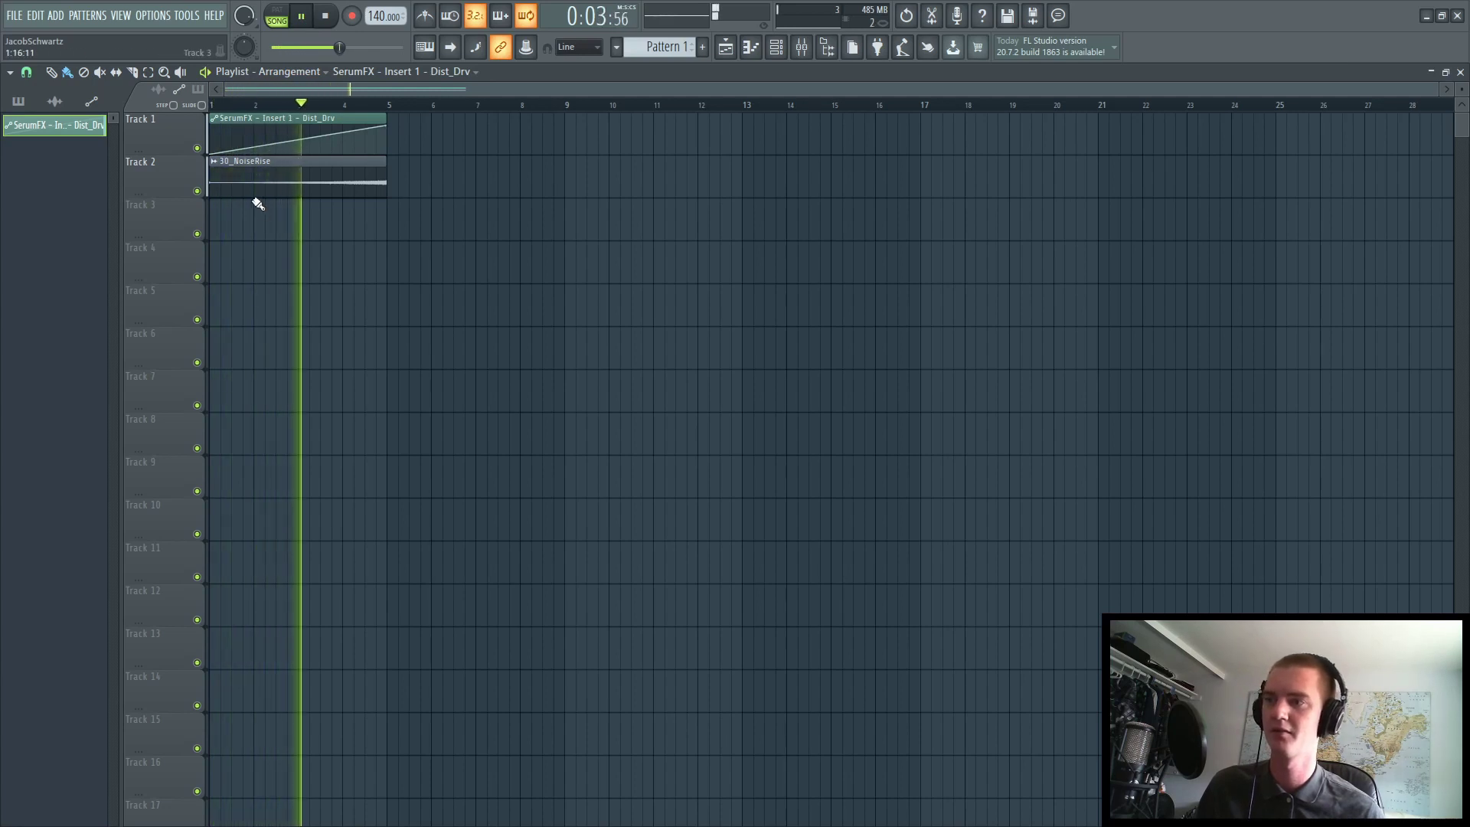
- In the SerumFX plugin on Insert 1, switch on the filter with the Cmb - comb type
left_click(328, 21)
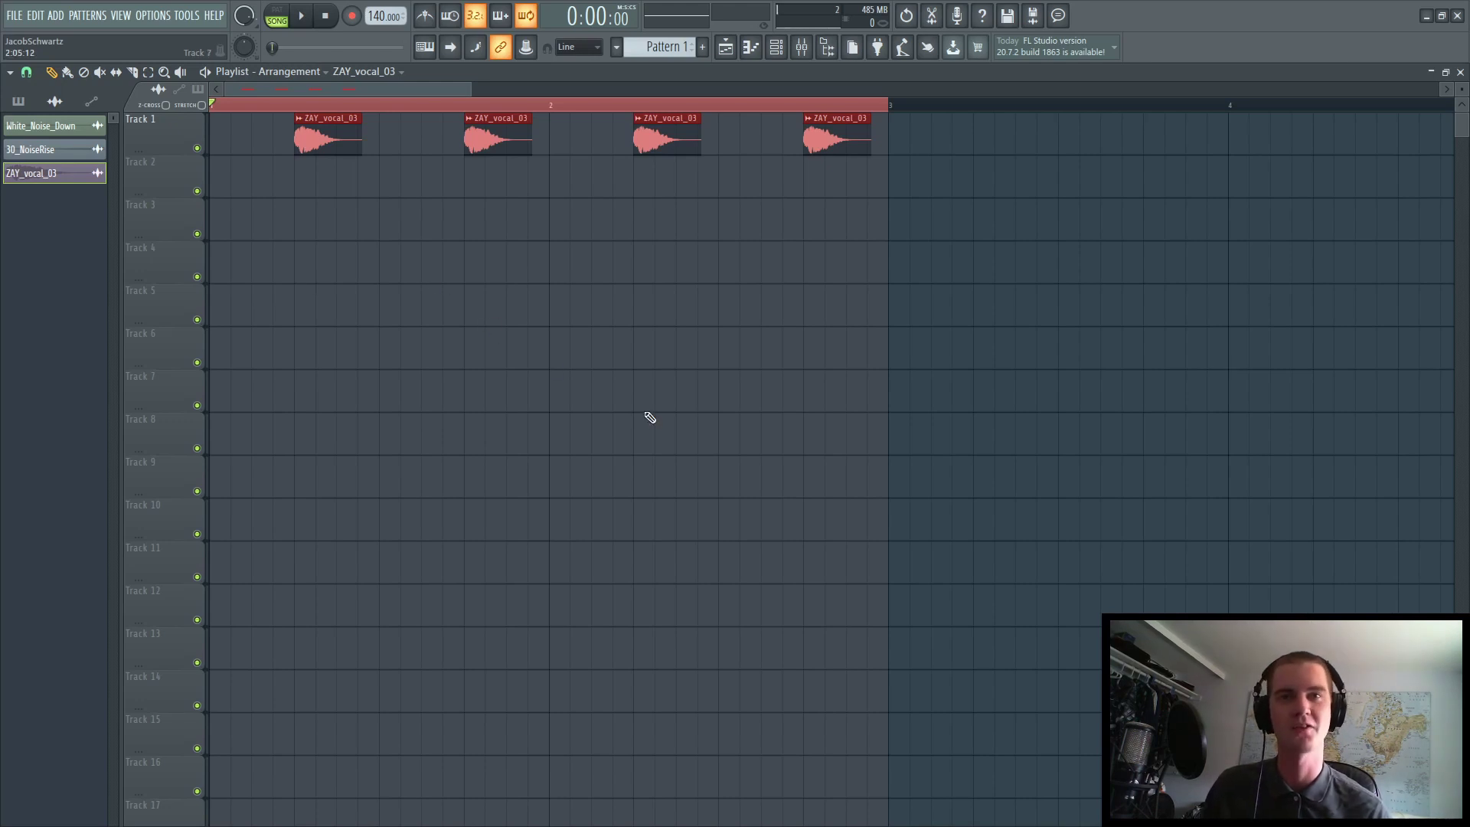
left_click(802, 47)
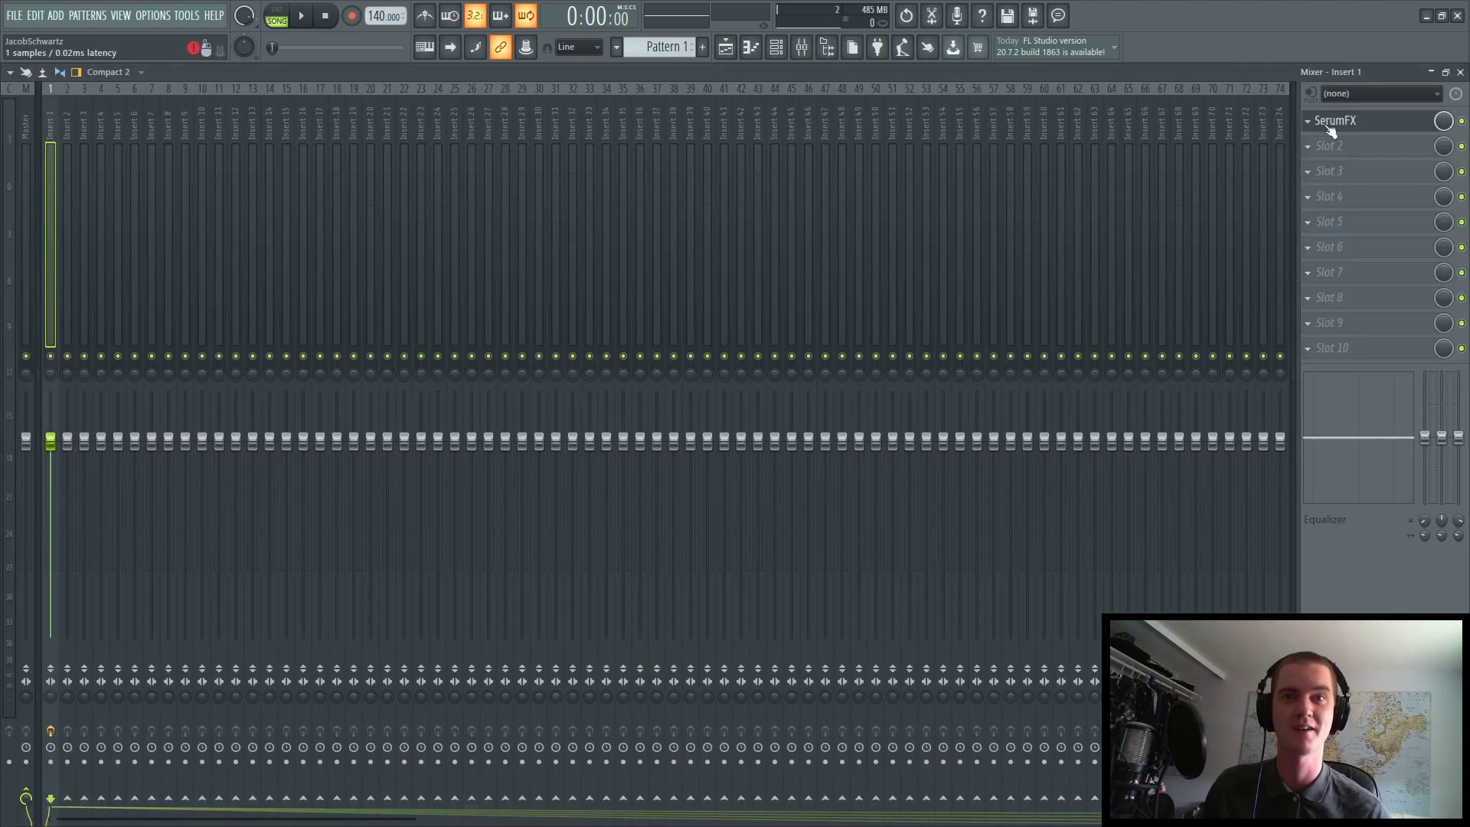
left_click(1333, 127)
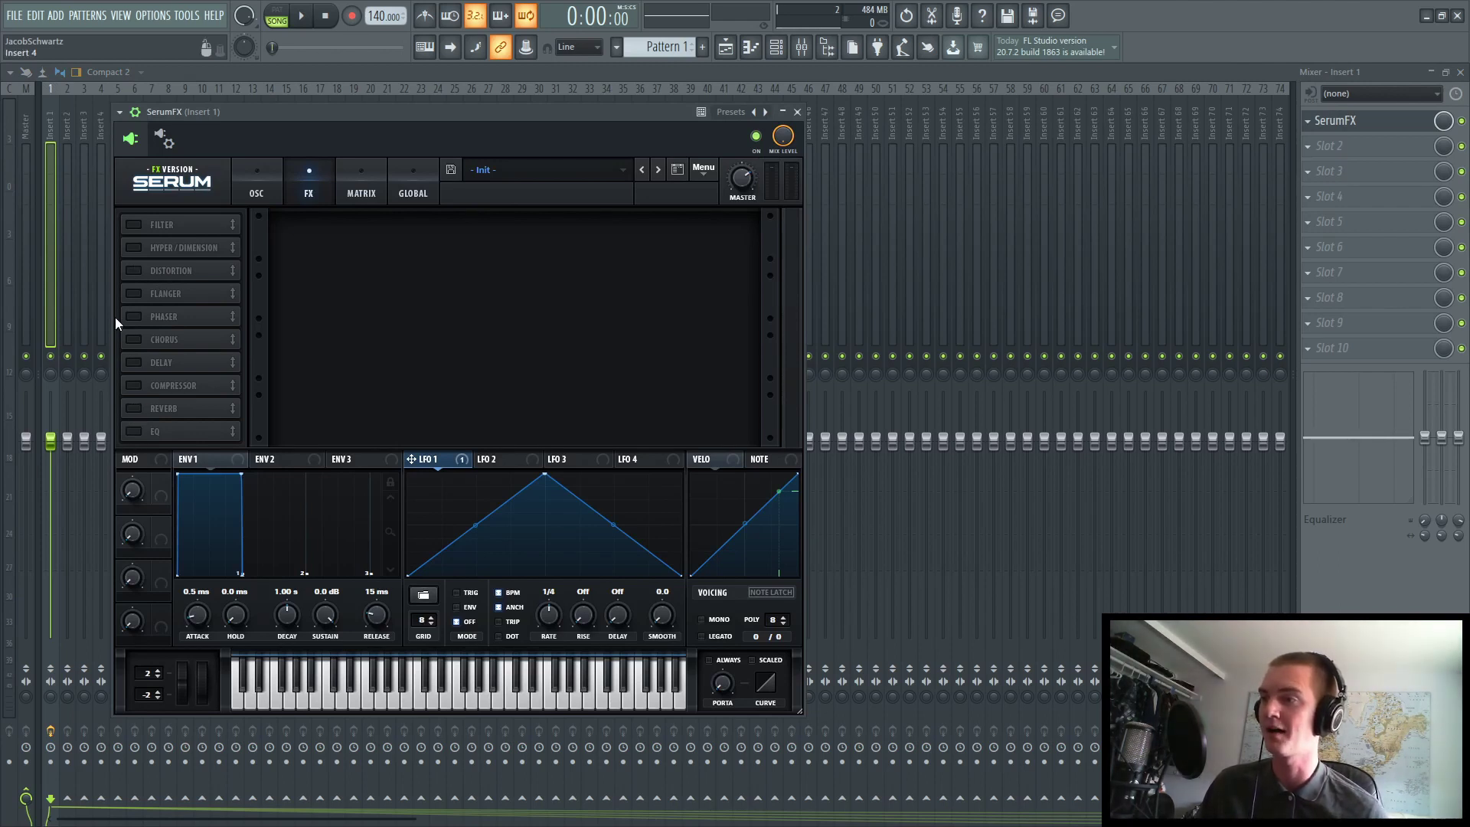
left_click(134, 225)
left_click(375, 238)
mouse_move(387, 261)
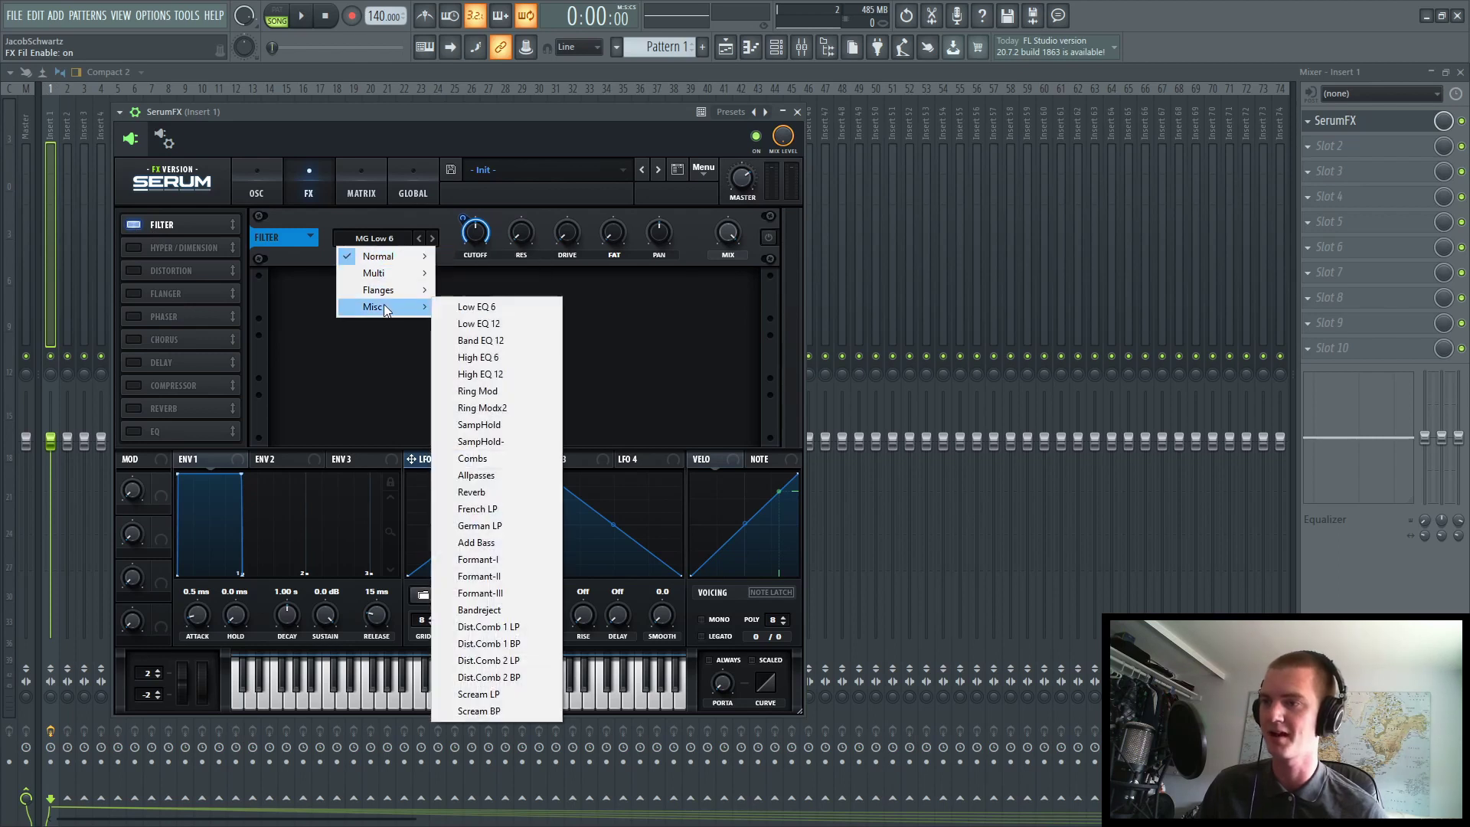
mouse_move(414, 290)
left_click(471, 307)
- Remove the LFO modulation from the filter cutoff and lower the cutoff to 61 Hz during playback
right_click(475, 232)
left_click(526, 268)
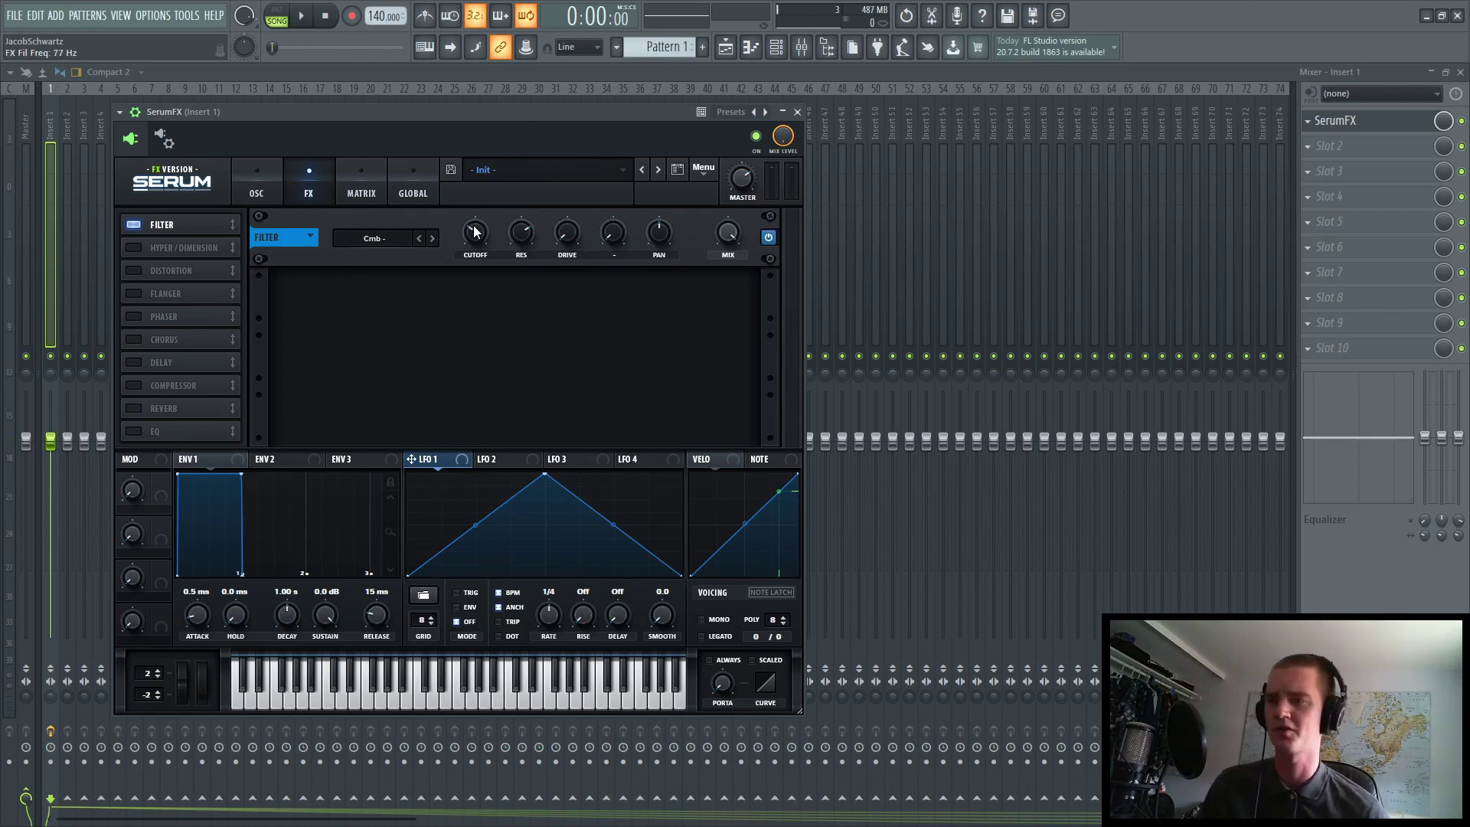
key("space")
left_click_drag(476, 230, 472, 235)
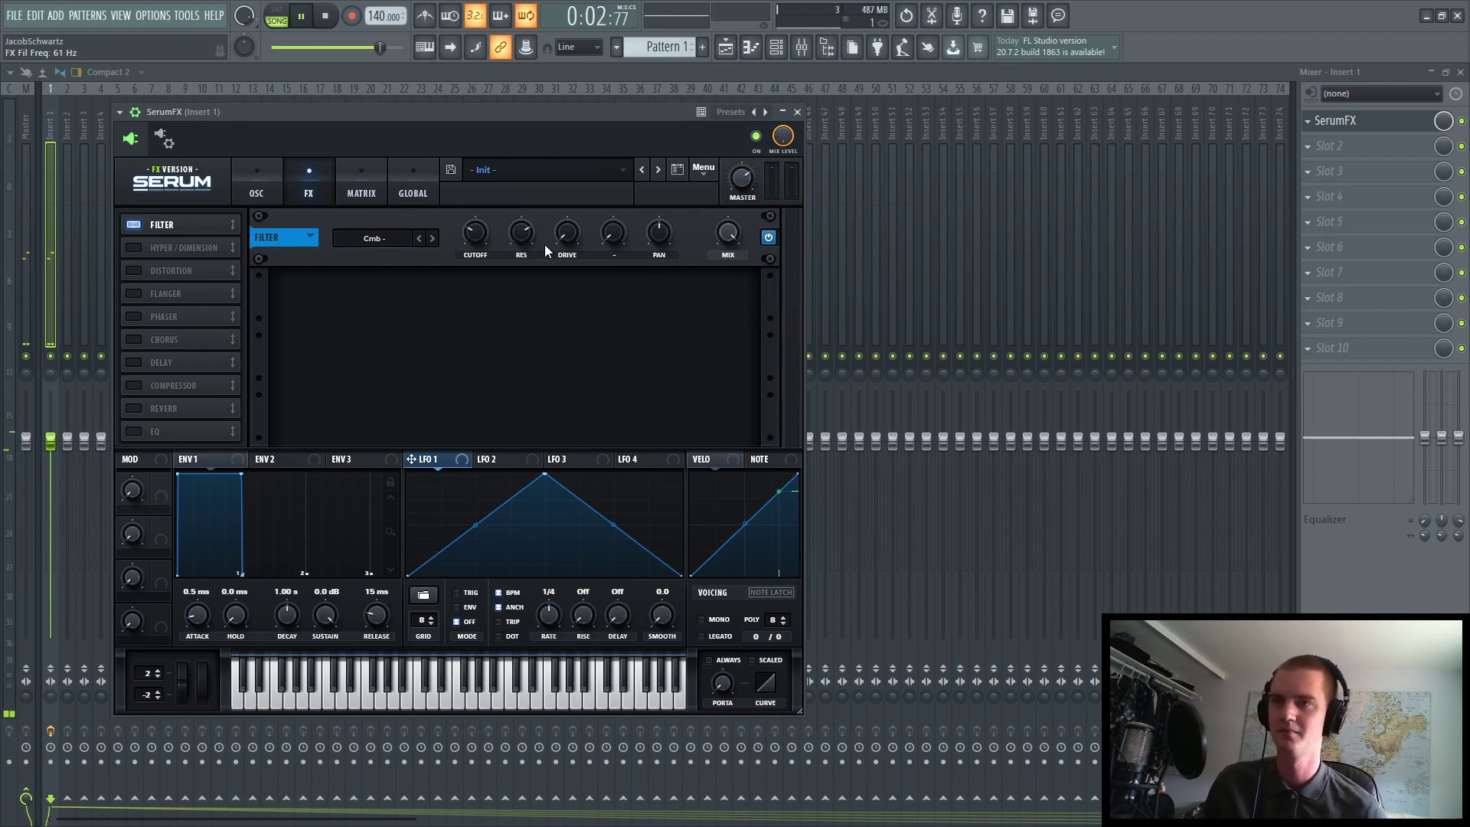